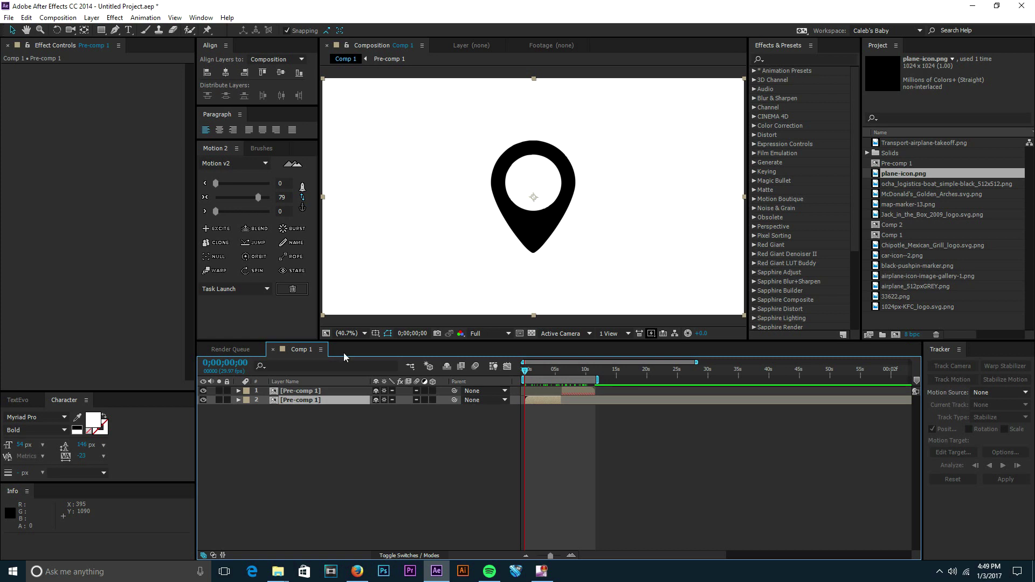
Step: Create Comp 3 as a new 1920×1080, 29.97 fps composition with the HDTV 1080 29.97 preset
mouse_move(526, 369)
mouse_down()
mouse_move(535, 369)
mouse_move(515, 379)
mouse_move(585, 371)
mouse_move(509, 381)
mouse_up()
key(ctrl+n)
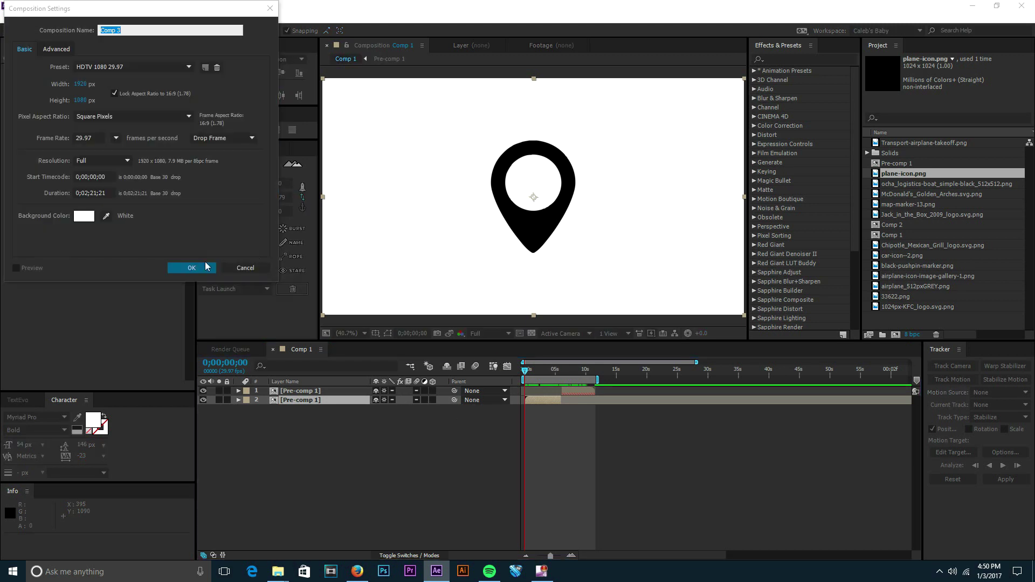
click(205, 268)
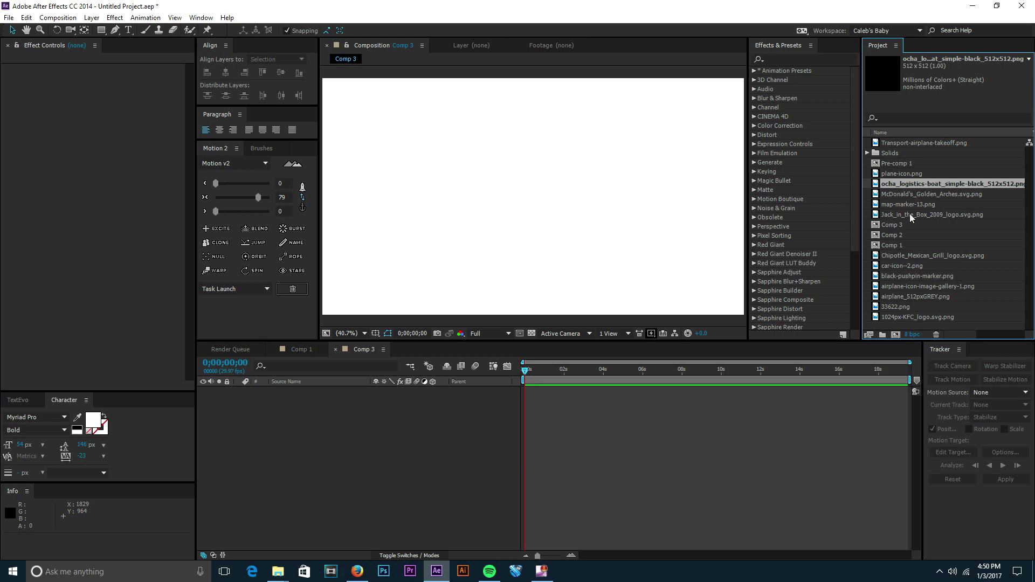
Step: Drop plane-icon.png into the Comp 3 timeline and reduce its Scale to 53%
drag(925, 174, 409, 445)
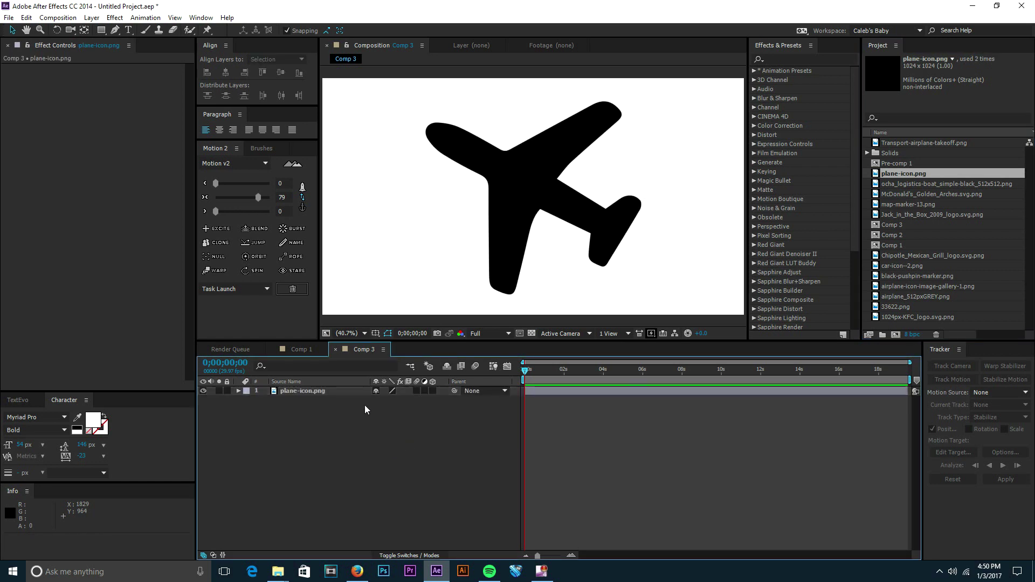
click(349, 391)
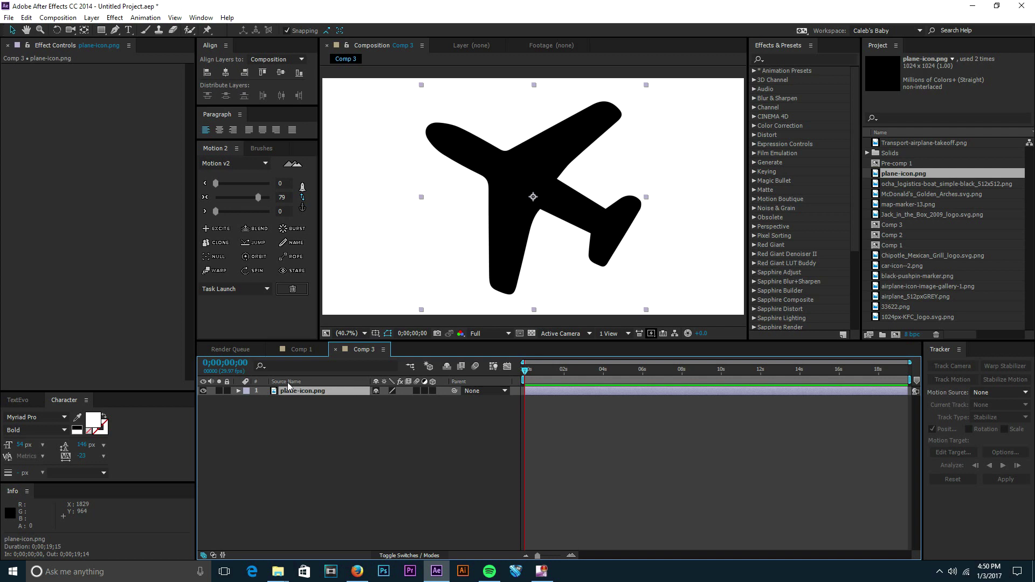
key(s)
drag(388, 400, 366, 400)
click(370, 427)
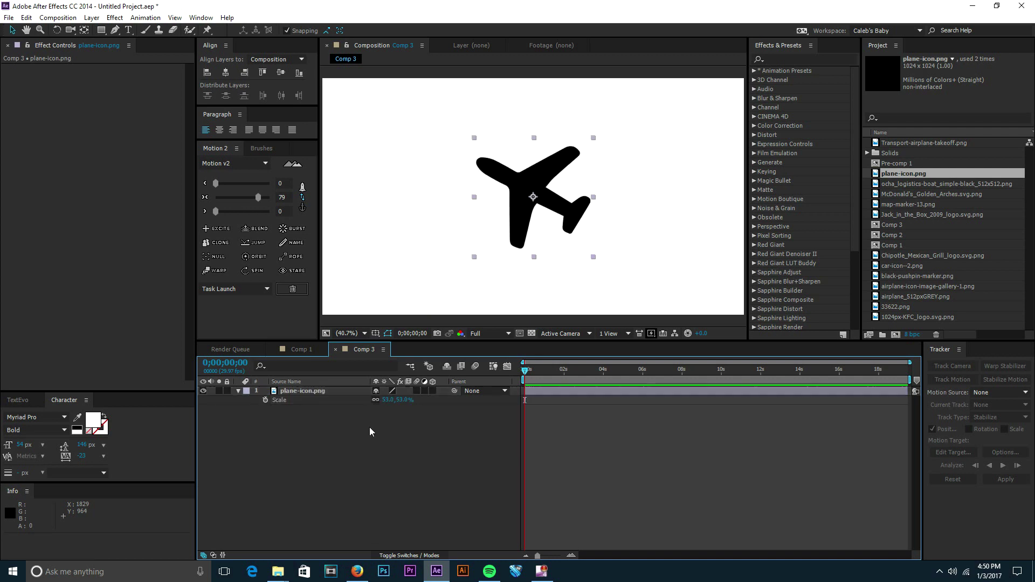
click(306, 392)
Step: Auto-trace plane-icon.png onto a new layer using its alpha channel
click(91, 17)
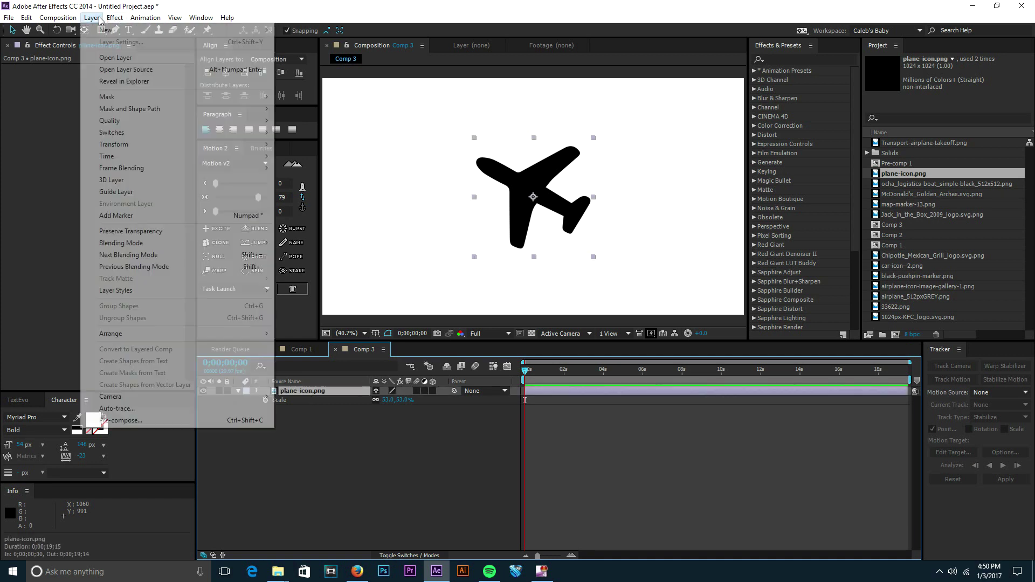
click(167, 408)
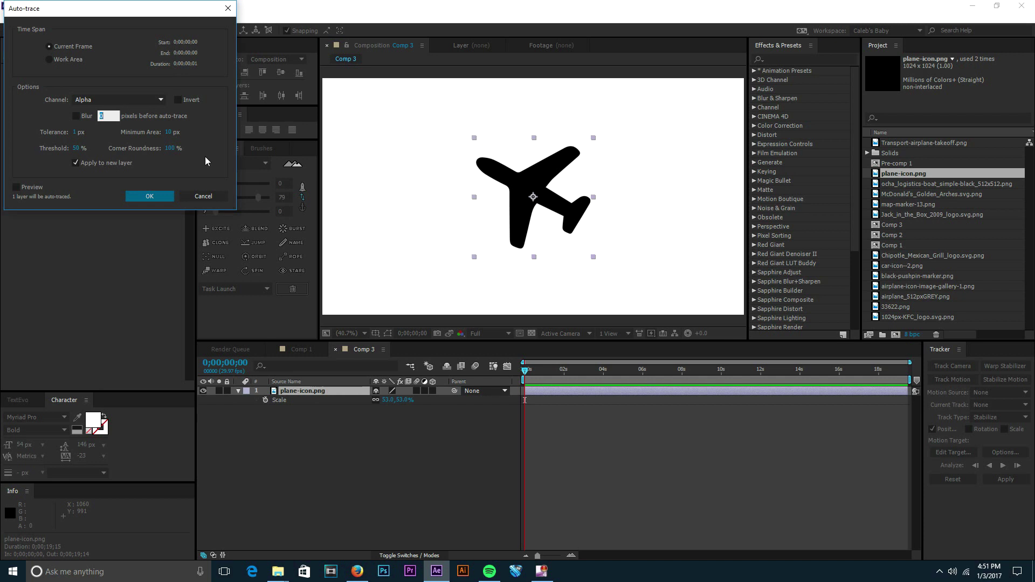
click(218, 196)
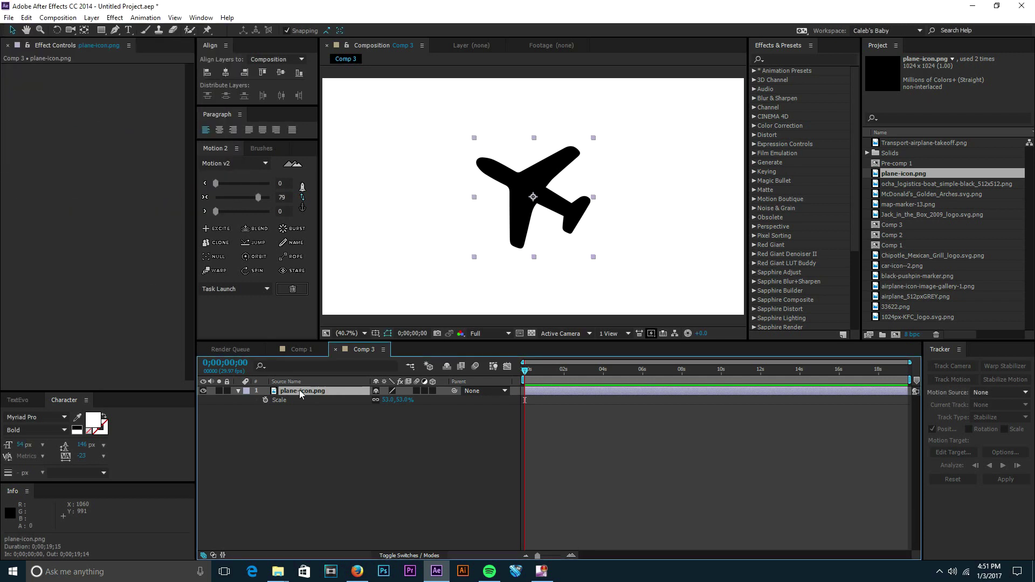
click(92, 18)
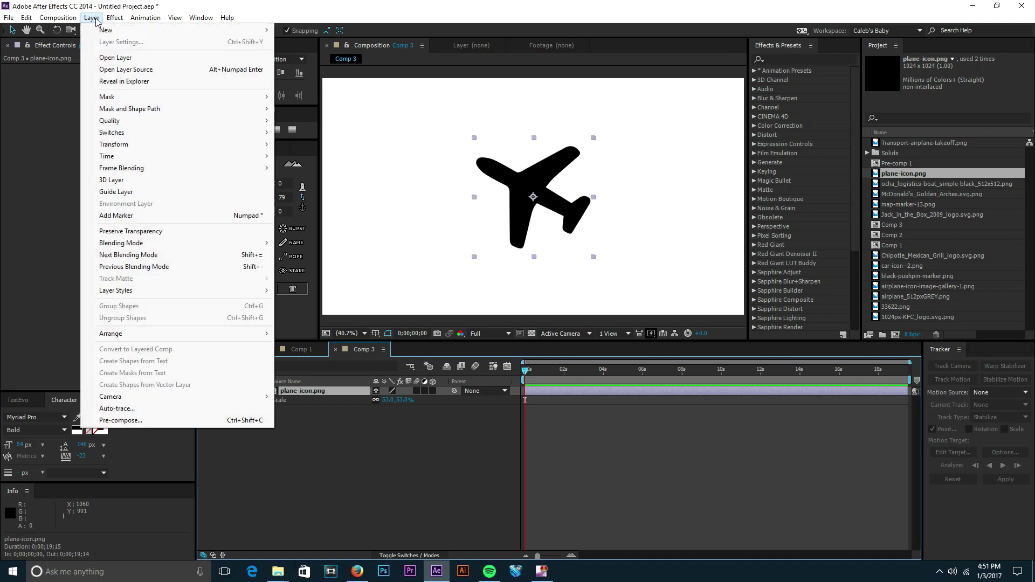
click(161, 408)
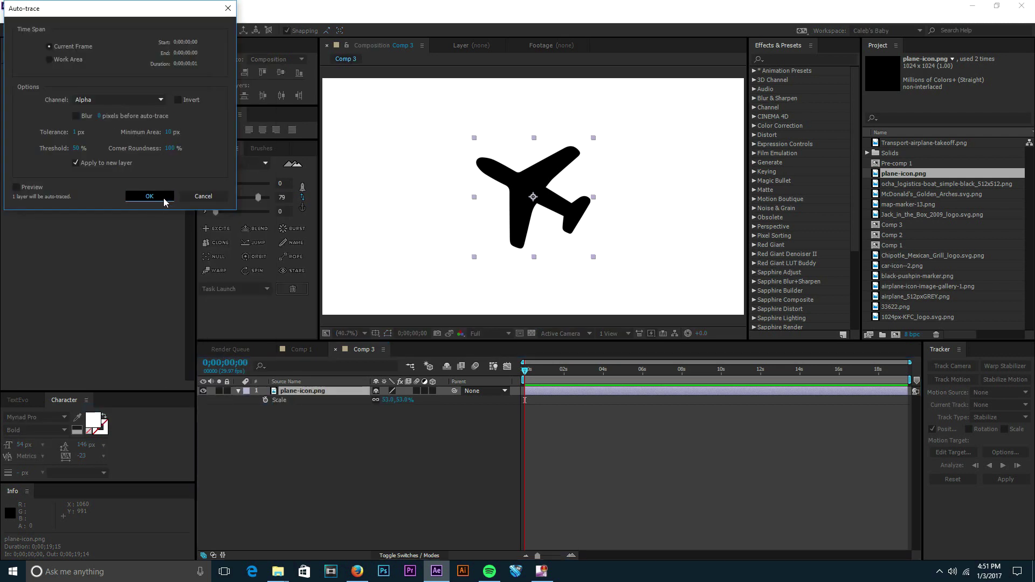
click(164, 198)
click(300, 392)
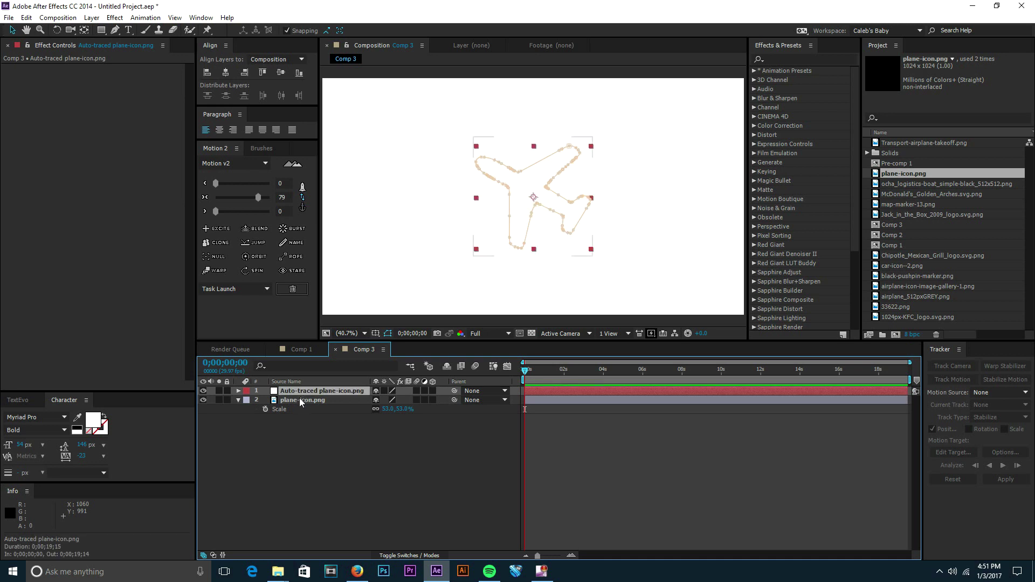
Step: Reopen Auto-trace for plane-icon.png, cancel it, and reselect the Auto-traced plane-icon.png layer
click(301, 399)
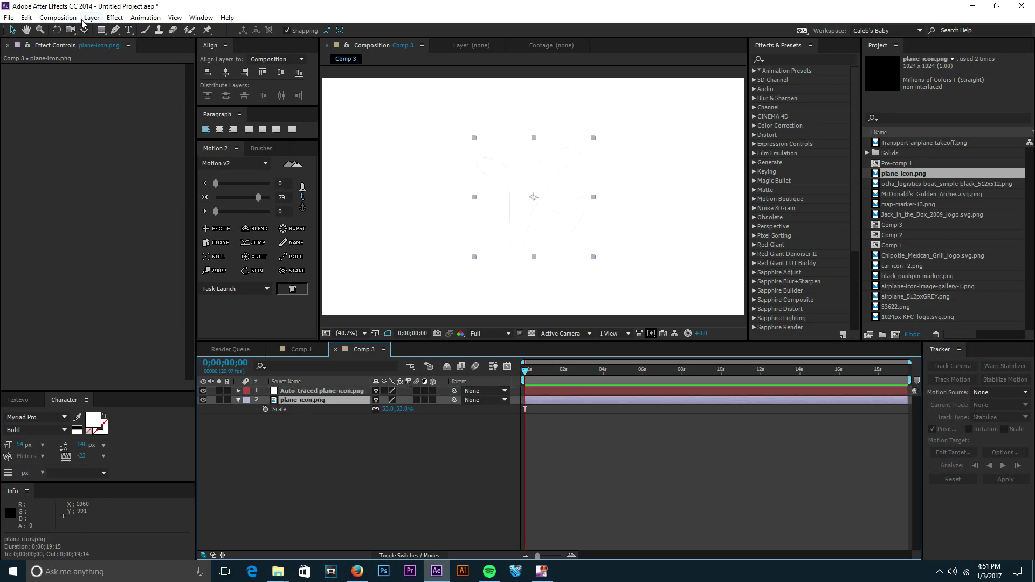
click(86, 18)
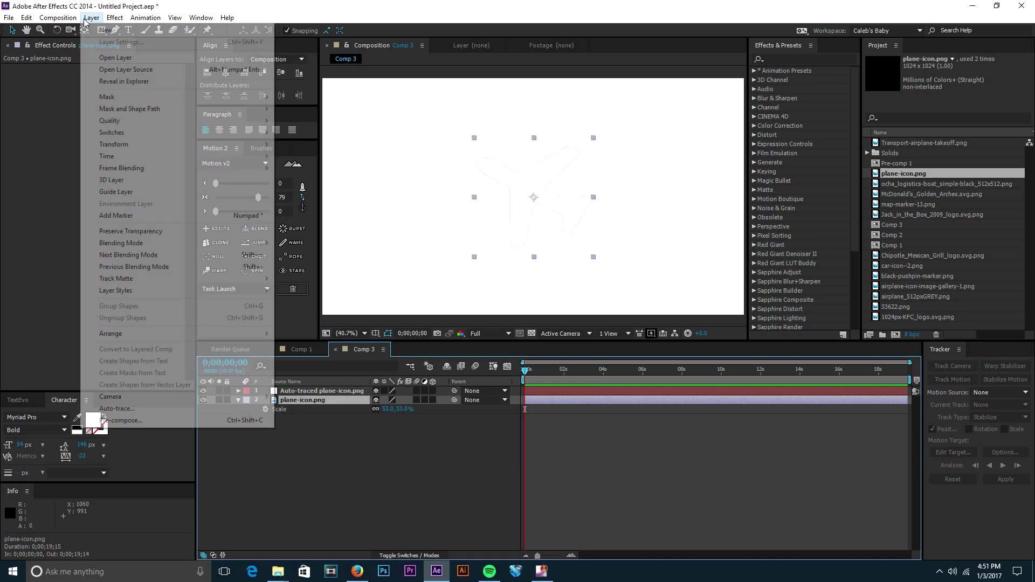
click(117, 408)
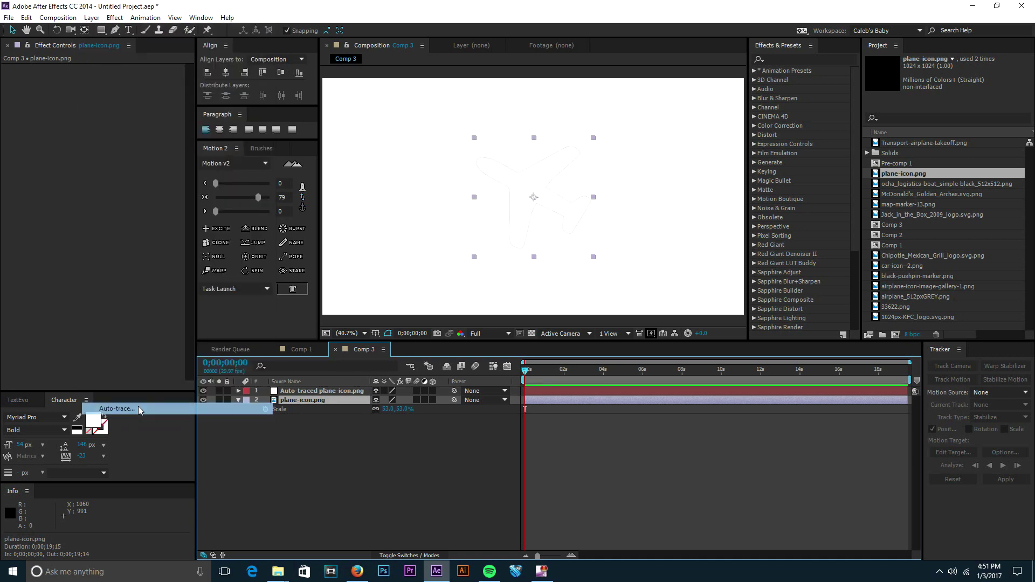
click(101, 163)
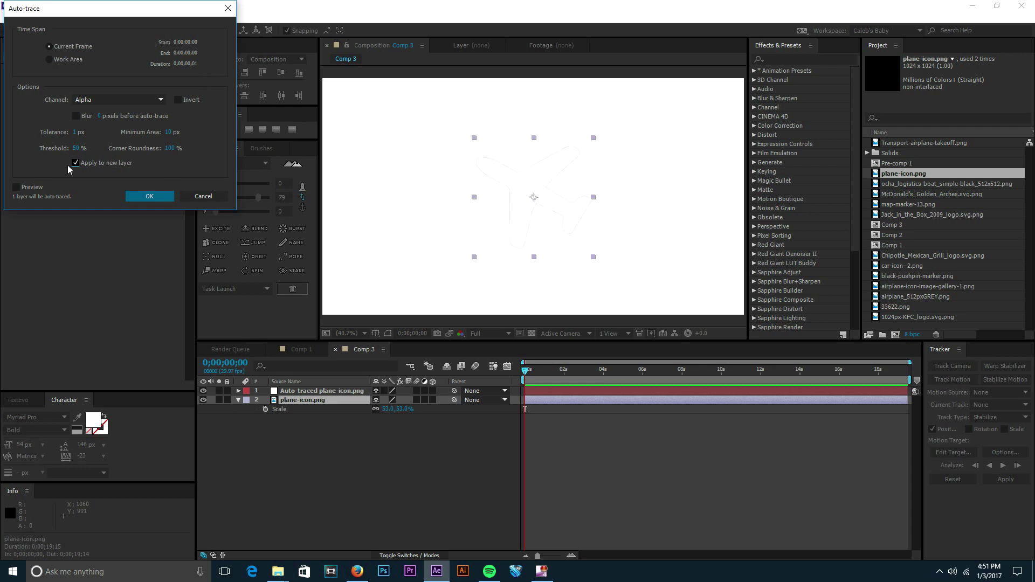
click(192, 196)
click(296, 401)
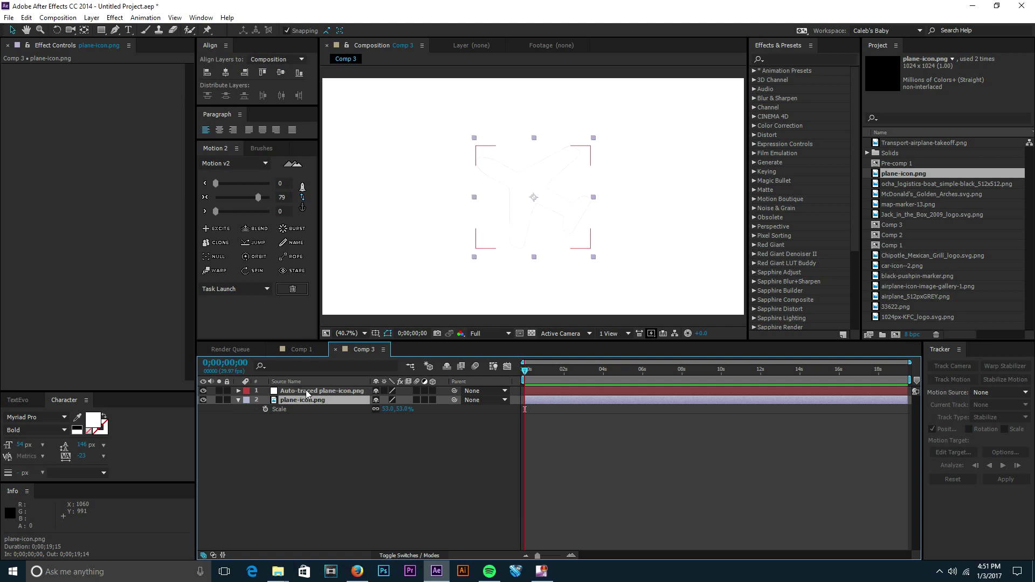
click(305, 391)
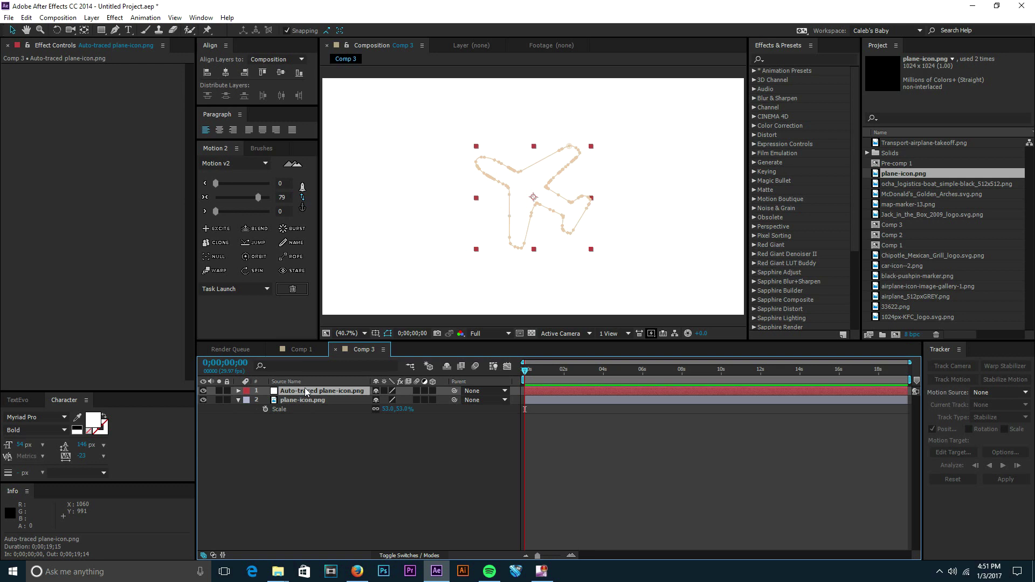
Step: Reveal the traced layer's Mask 1 and add a new empty shape layer
key(m)
click(297, 399)
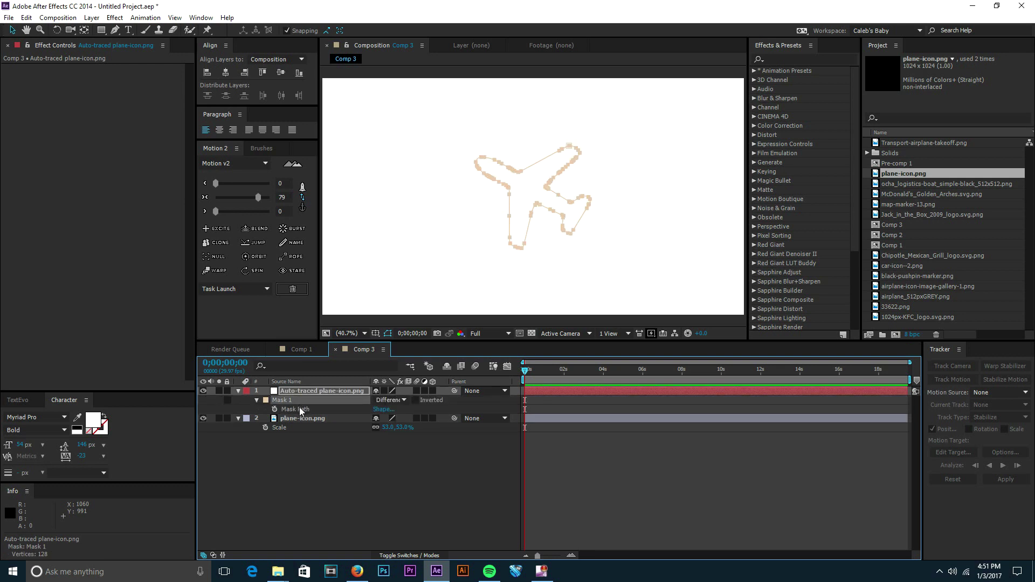
click(300, 391)
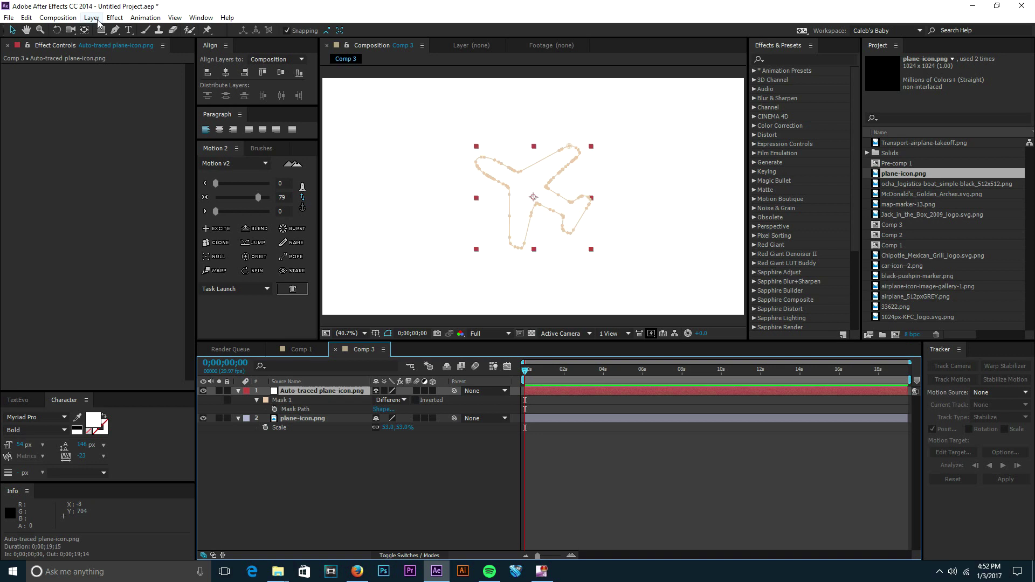
click(94, 19)
mouse_move(232, 32)
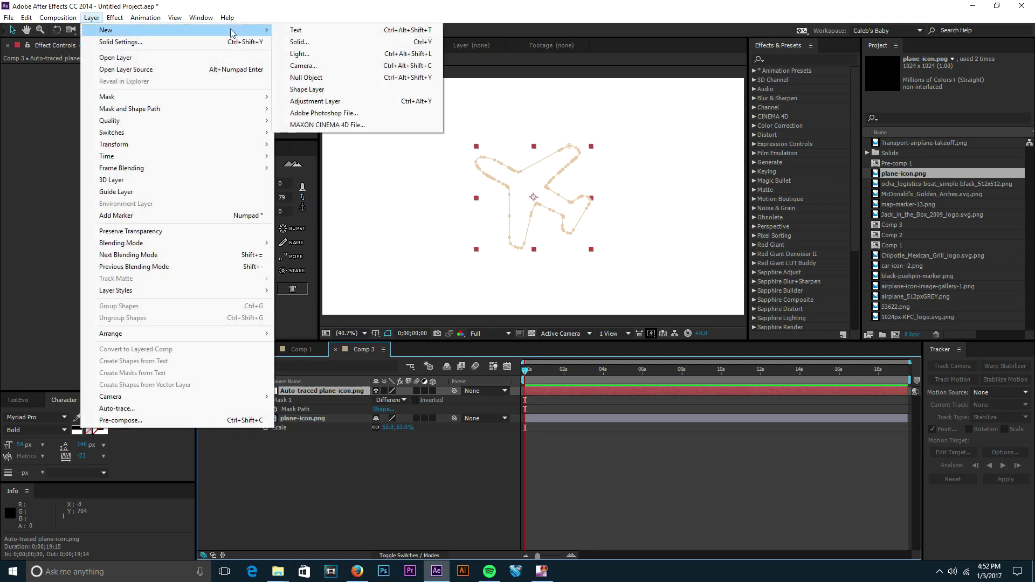
click(328, 89)
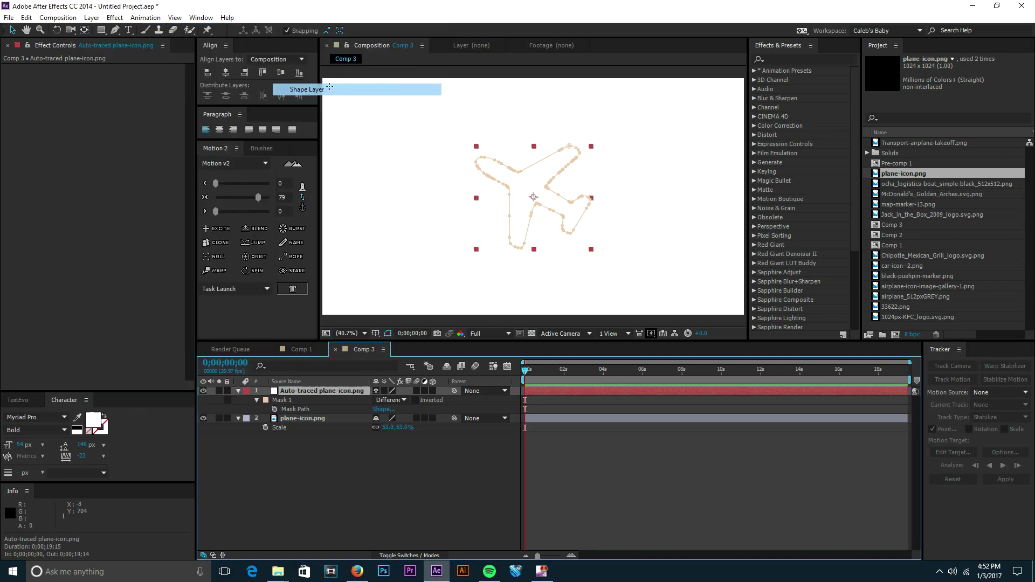
Step: Draw a two-vertex pen path in Shape Layer 1 and expand it down to its Path property
click(117, 31)
click(458, 215)
click(510, 210)
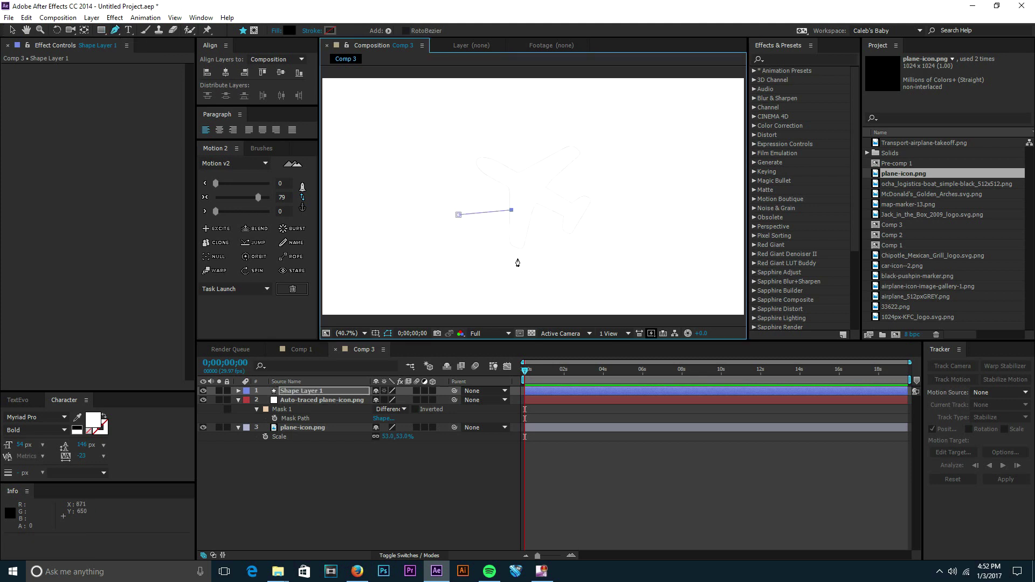
click(352, 390)
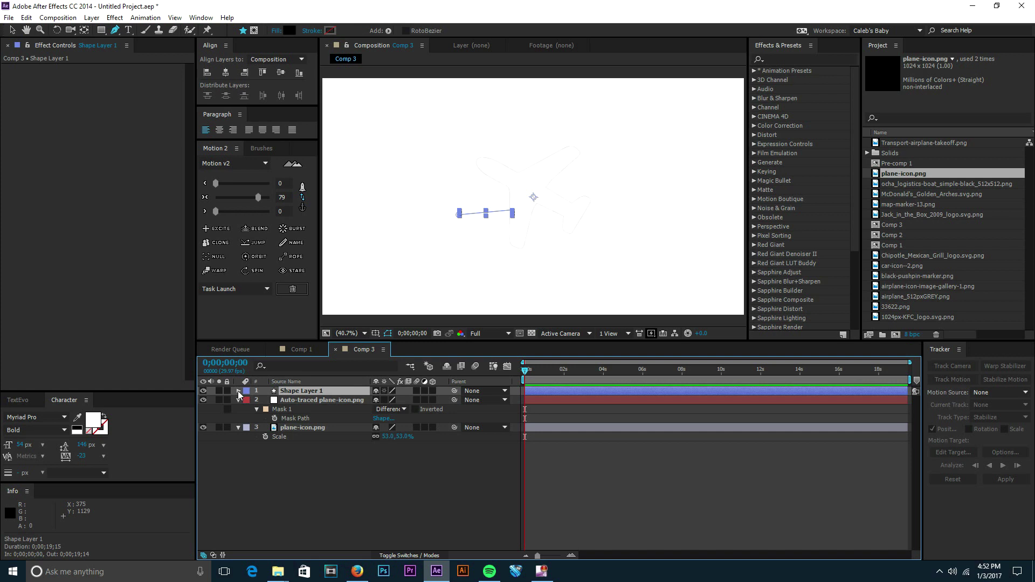
click(238, 390)
click(248, 399)
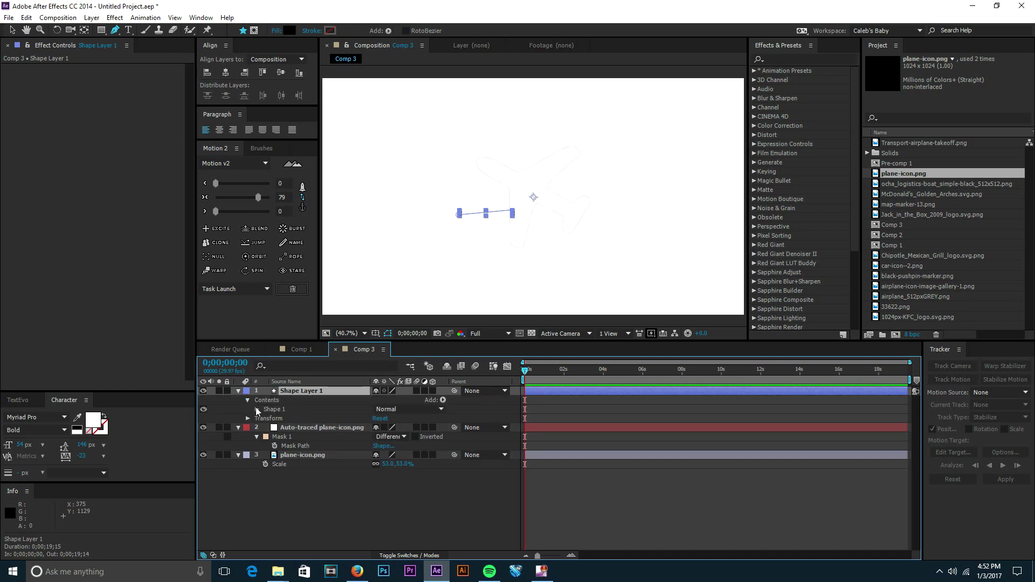
click(257, 409)
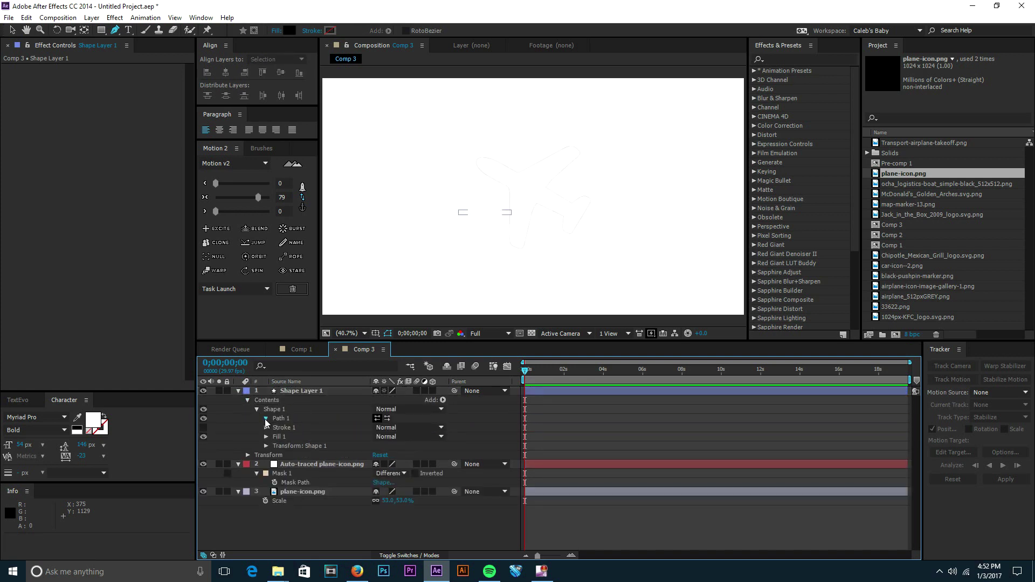
click(265, 418)
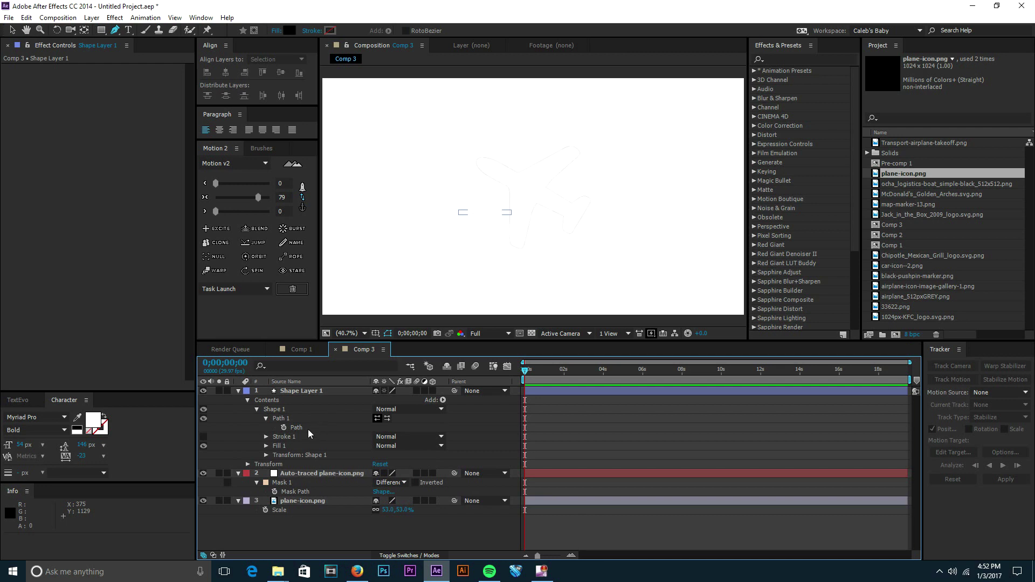
Step: Select the Auto-traced plane-icon.png layer's Mask Path for copying
click(299, 392)
click(305, 474)
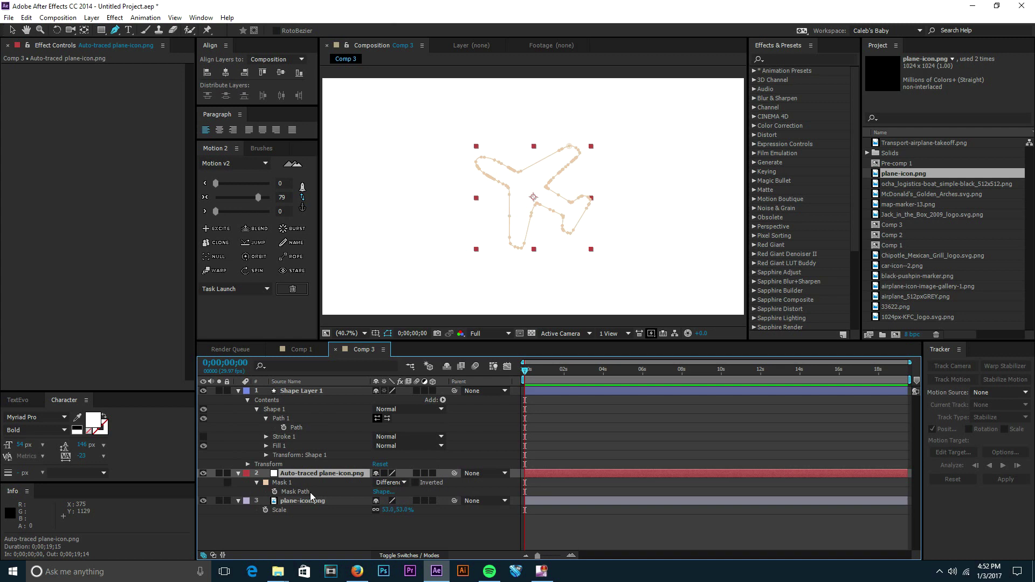
click(309, 492)
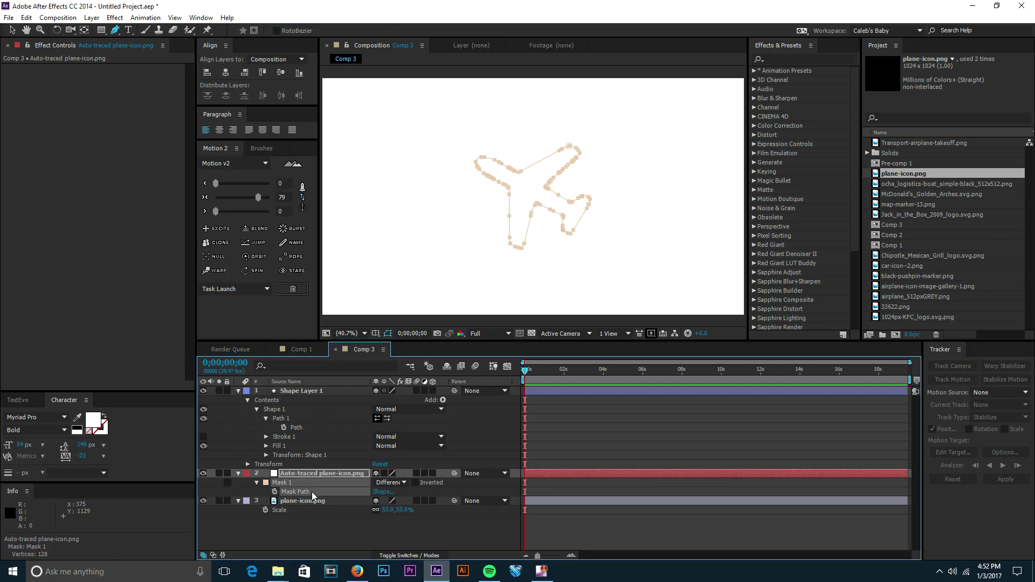
Step: Paste the traced plane mask outline into Shape Layer 1's Path
click(315, 475)
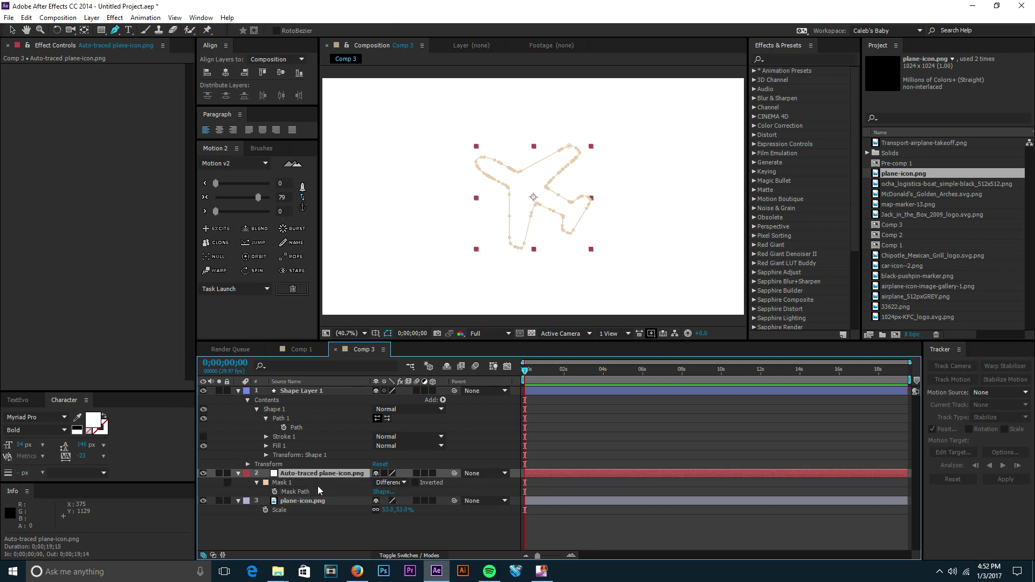
click(317, 489)
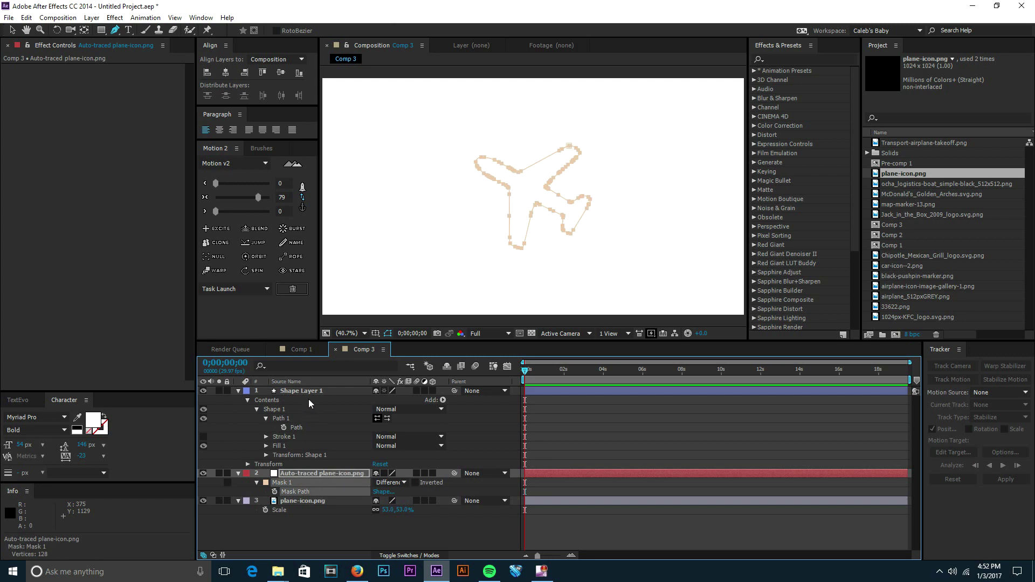
click(302, 429)
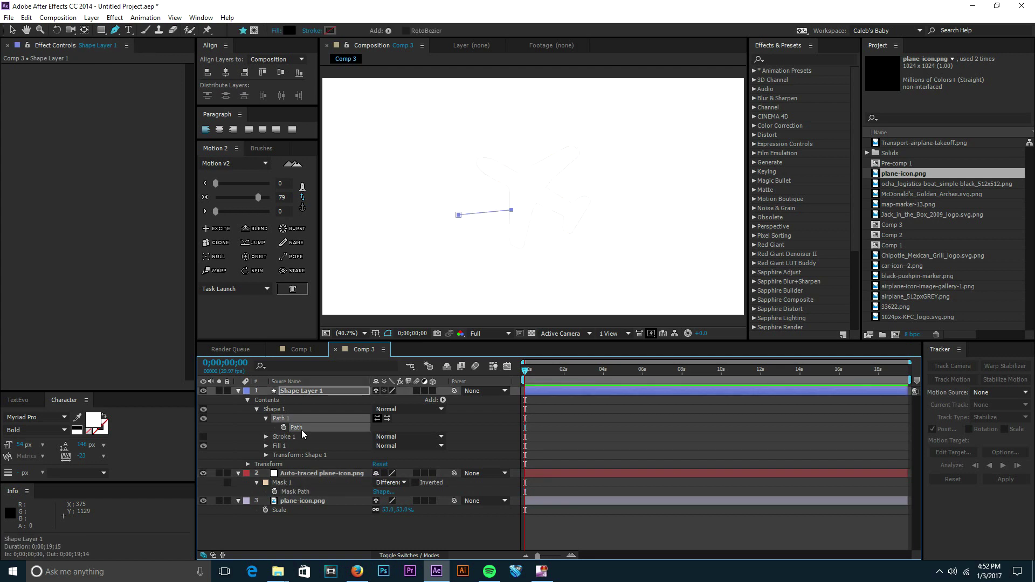
key(ctrl+v)
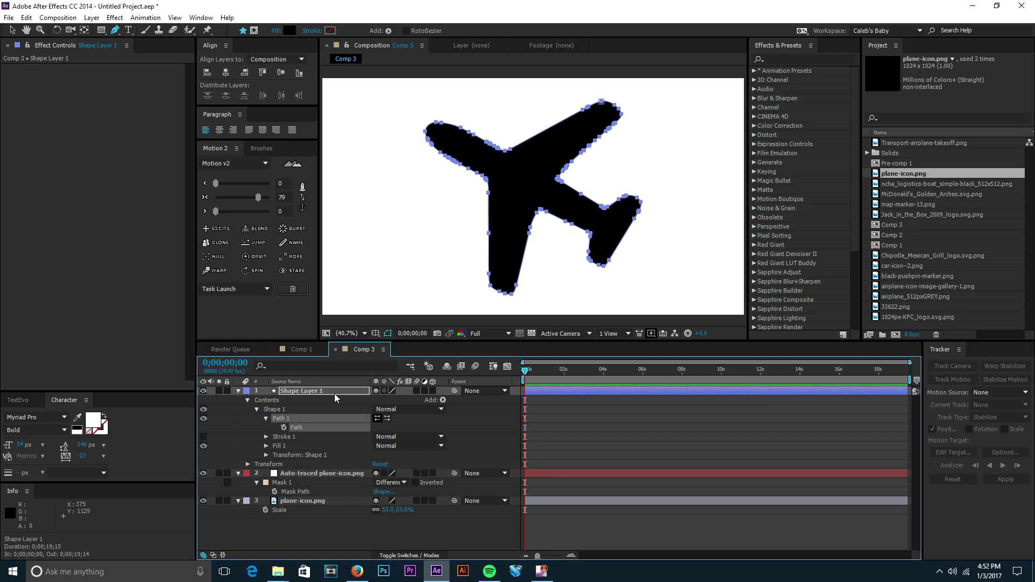
click(301, 491)
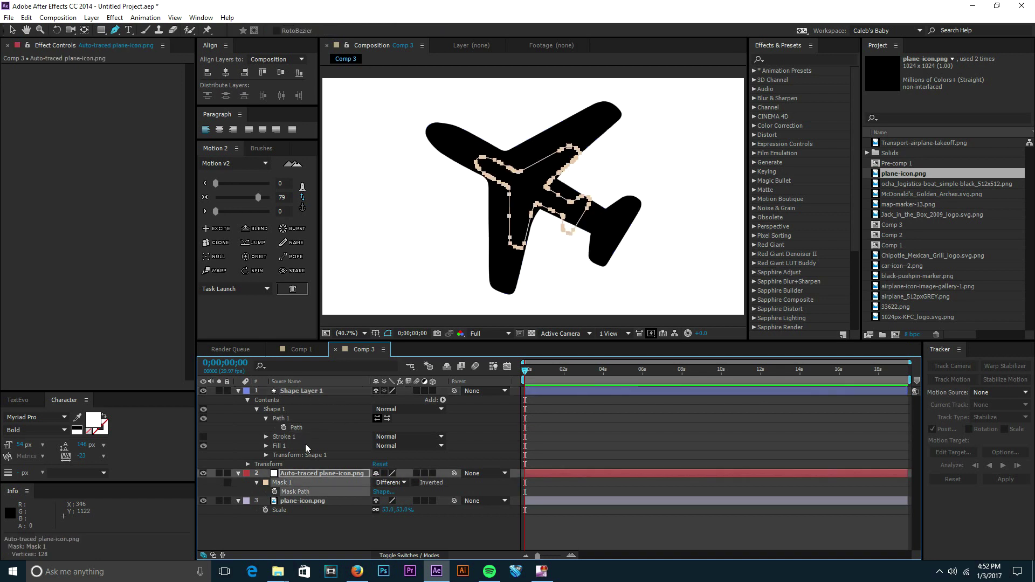
click(303, 430)
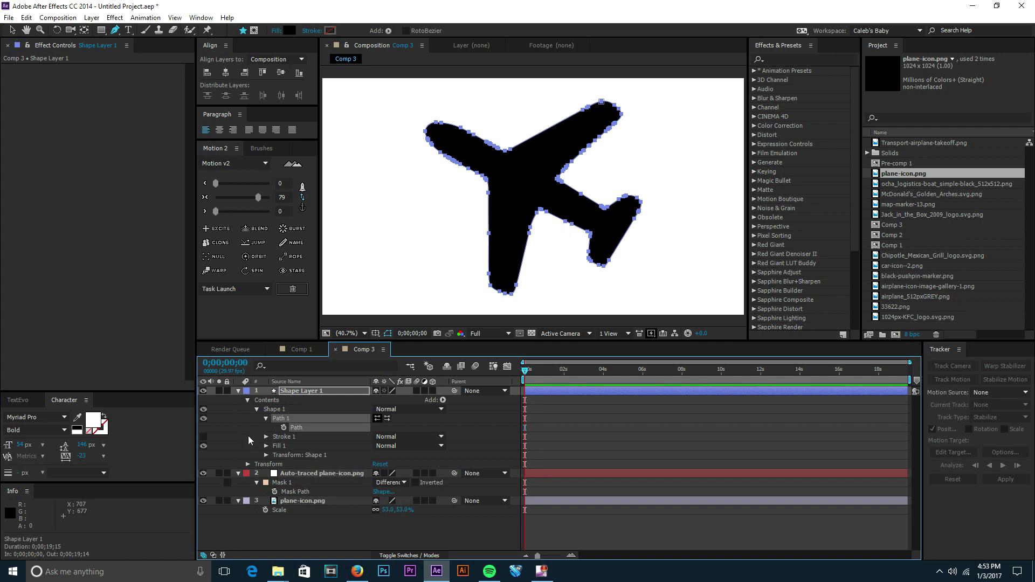
Step: Add airplane_512pxGREY.png from the Project panel into Comp 3
click(302, 393)
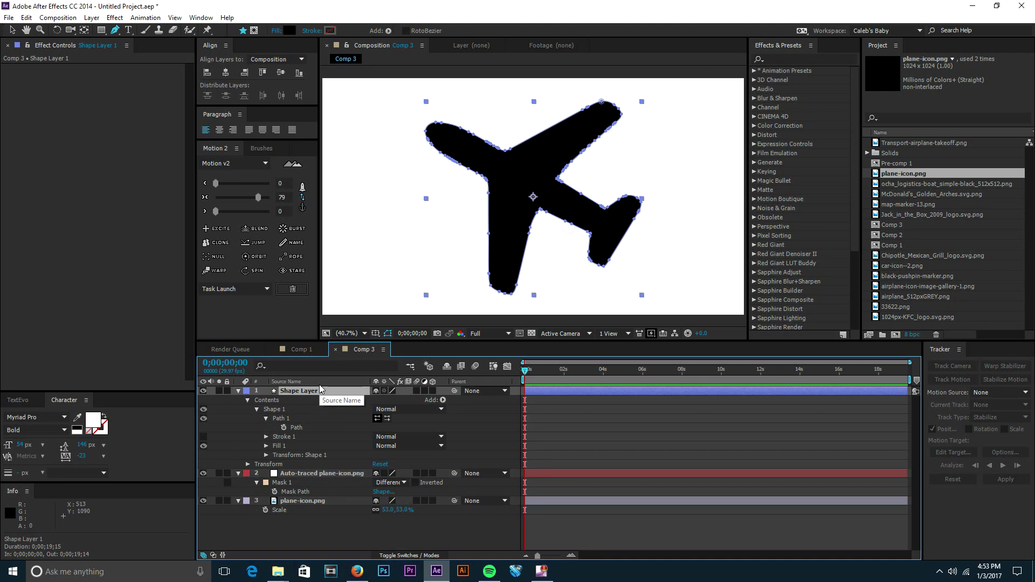
click(915, 297)
drag(923, 297, 447, 392)
Step: Set the grey airplane layer's Scale to 204%
key(s)
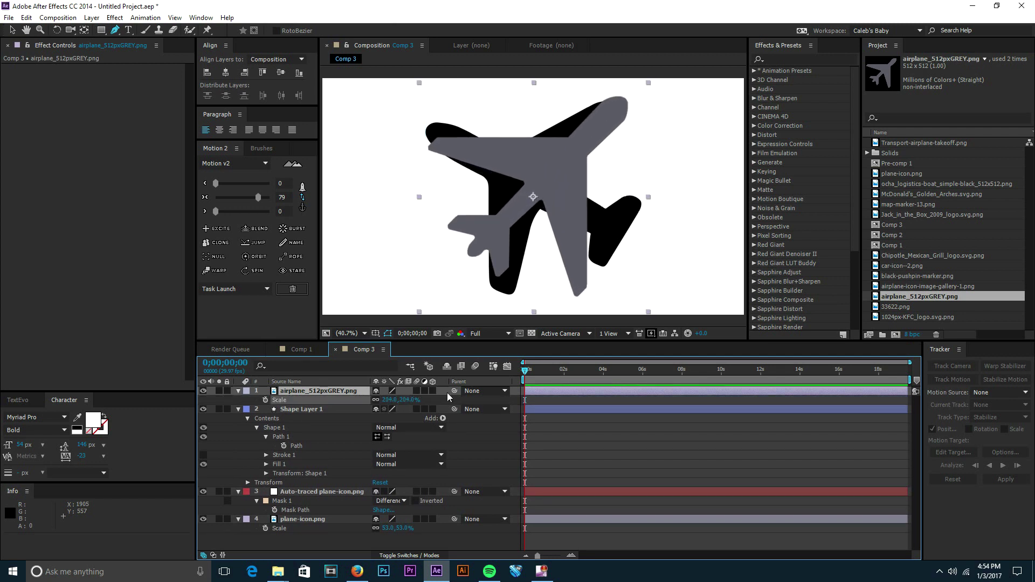
click(584, 432)
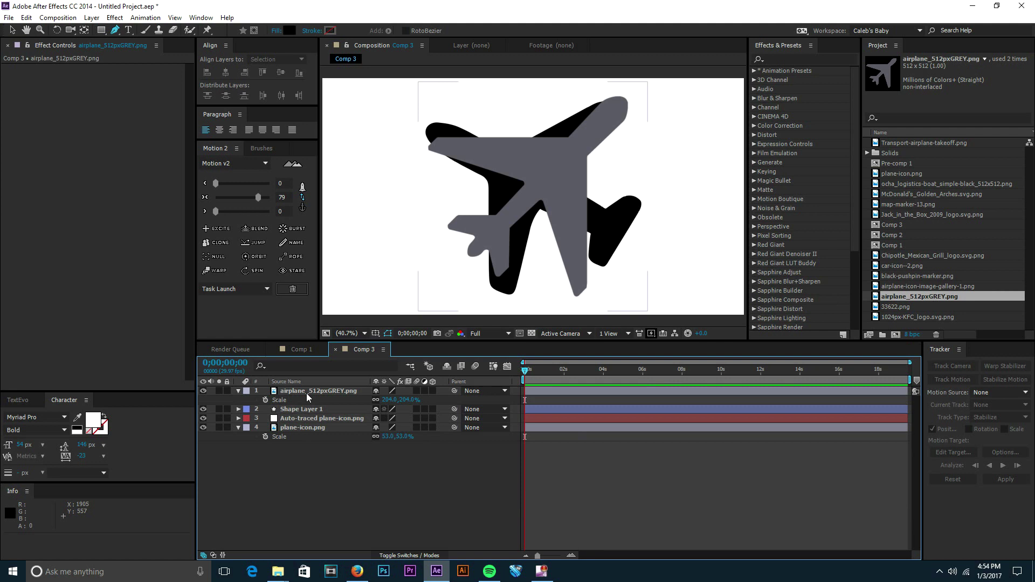
click(306, 393)
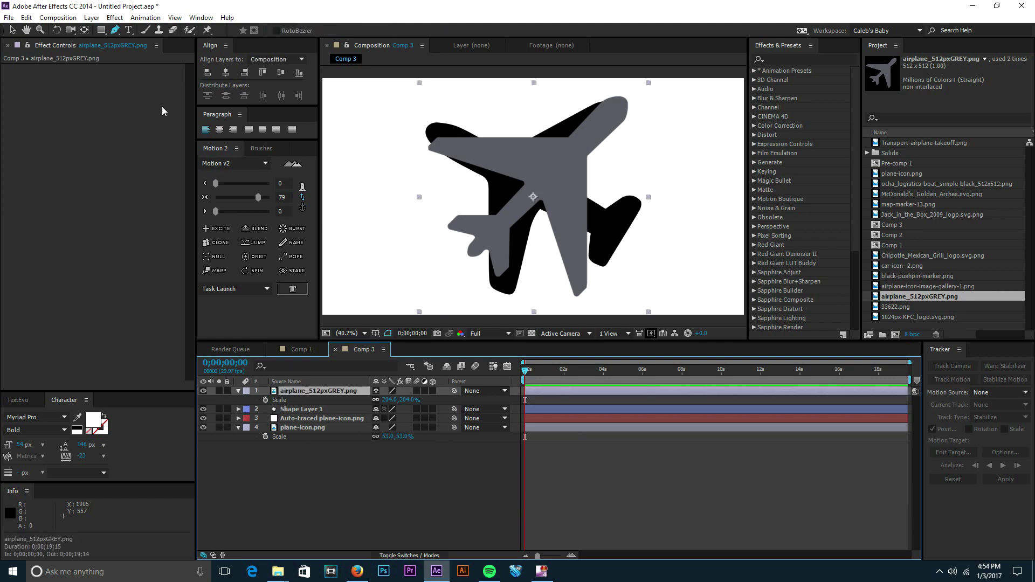
Step: Auto-trace the grey airplane onto a new layer and select its Mask 1 path
click(91, 17)
click(211, 408)
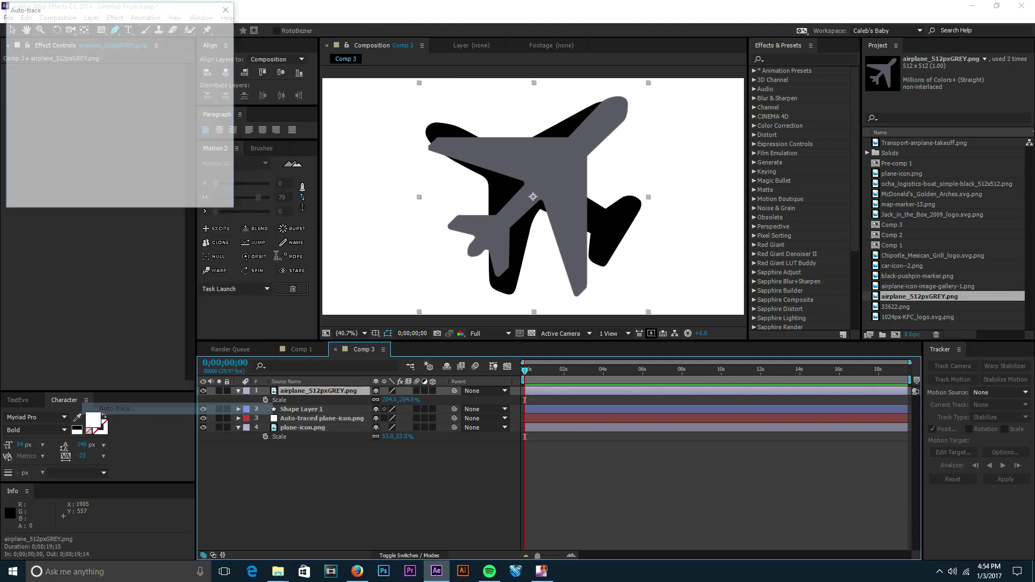
click(140, 198)
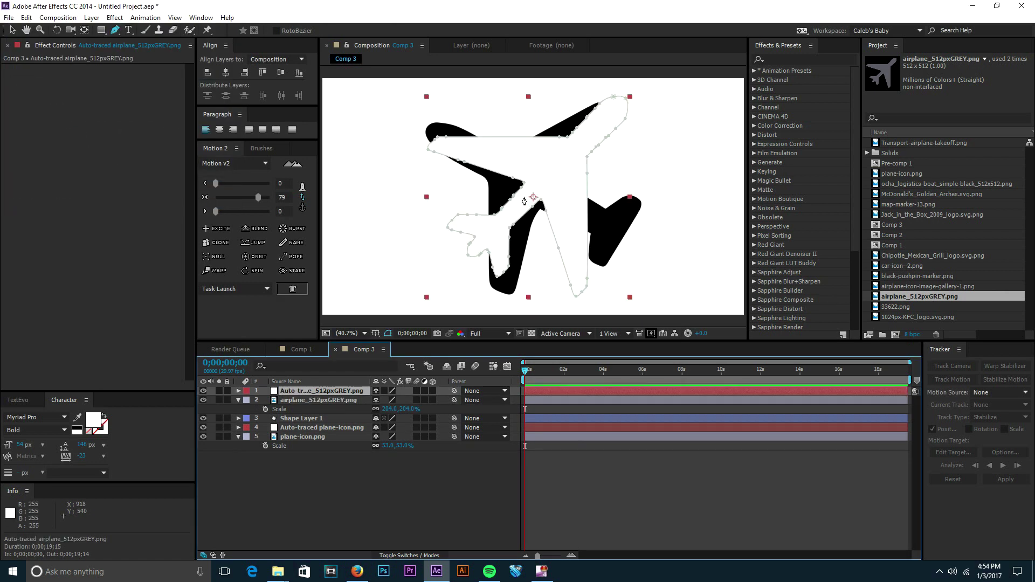
key(m)
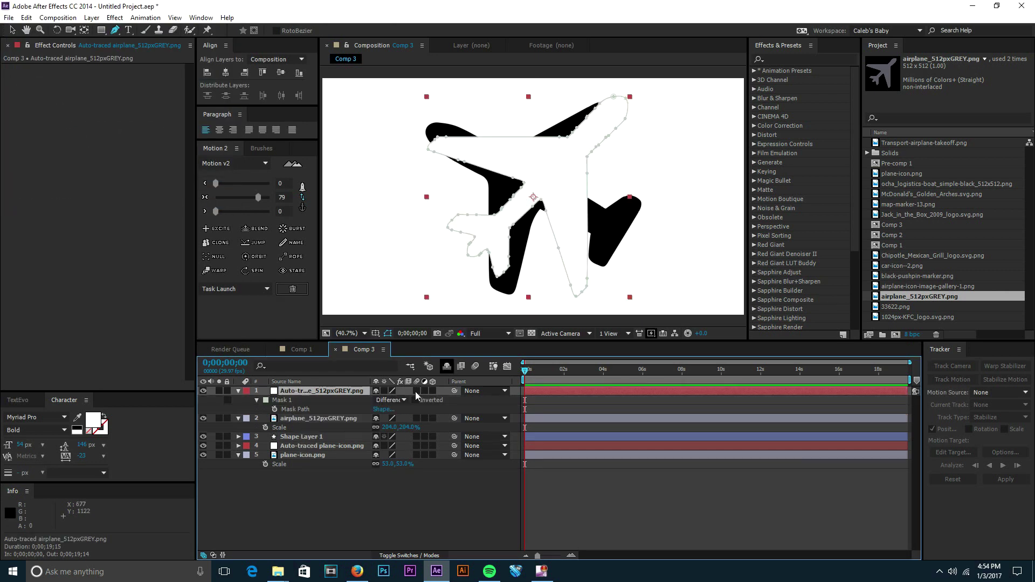
click(305, 409)
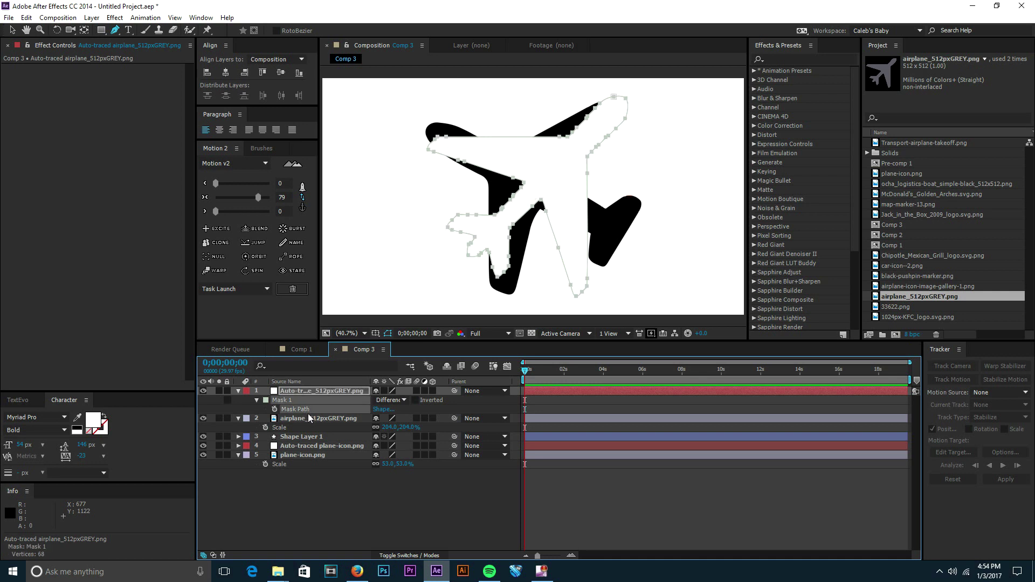
click(312, 438)
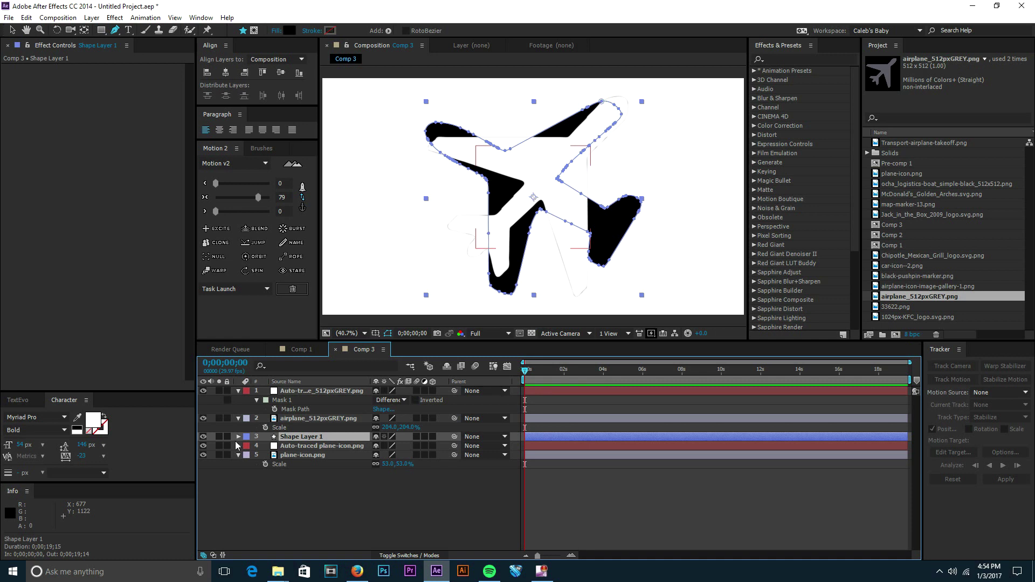
Step: Rename Auto-traced plane-icon.png to 'Plane 1' and the traced grey airplane layer to 'Plane 2'
click(238, 437)
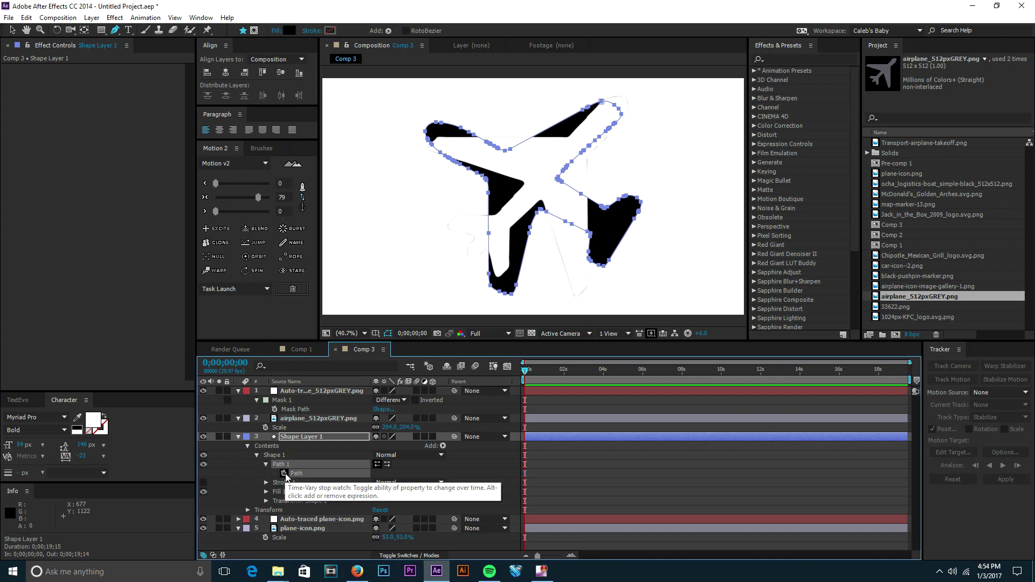
click(351, 519)
right_click(358, 517)
click(369, 512)
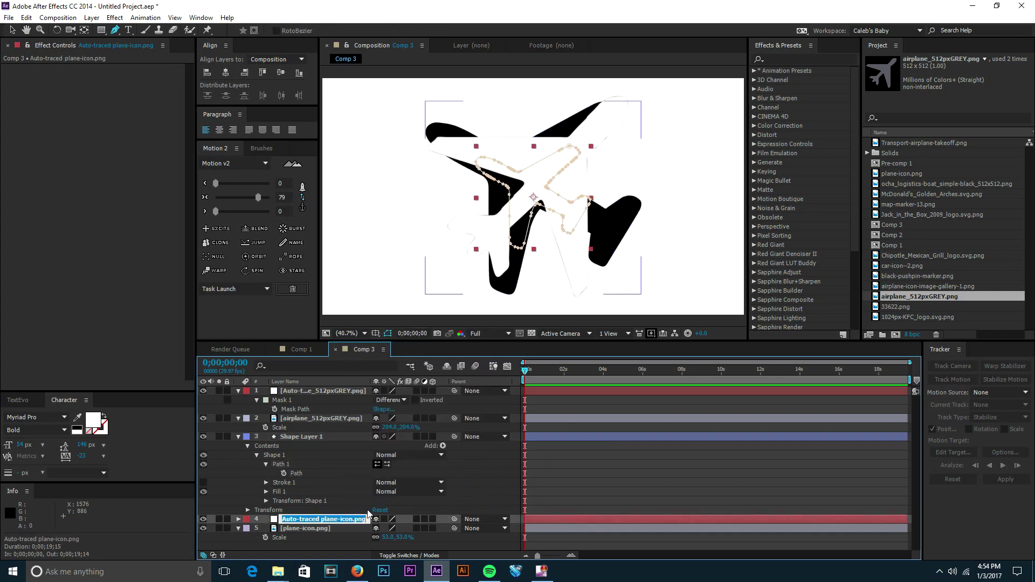
text(Plane 1)
key(Return)
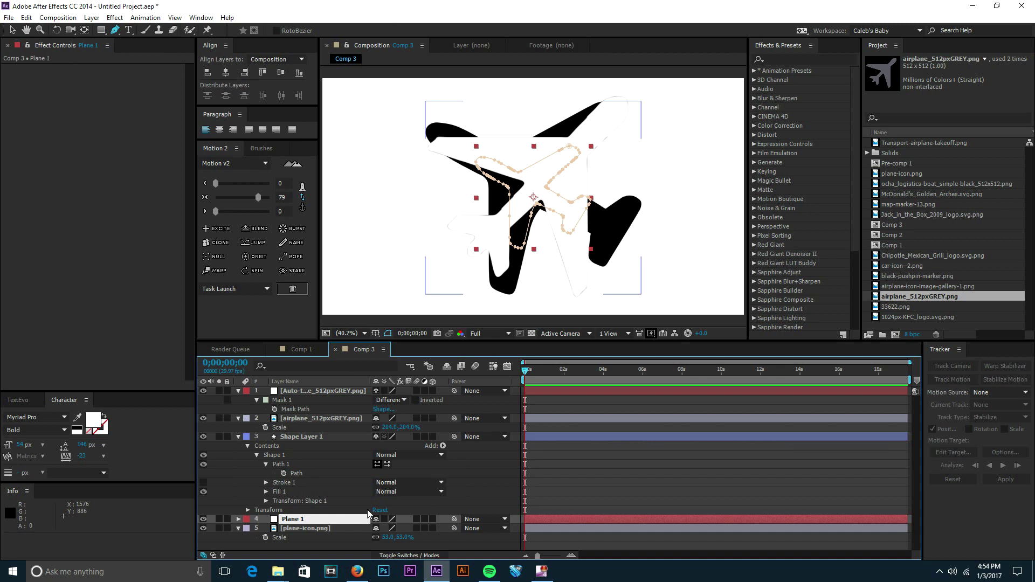
right_click(367, 509)
key(Return)
text(P)
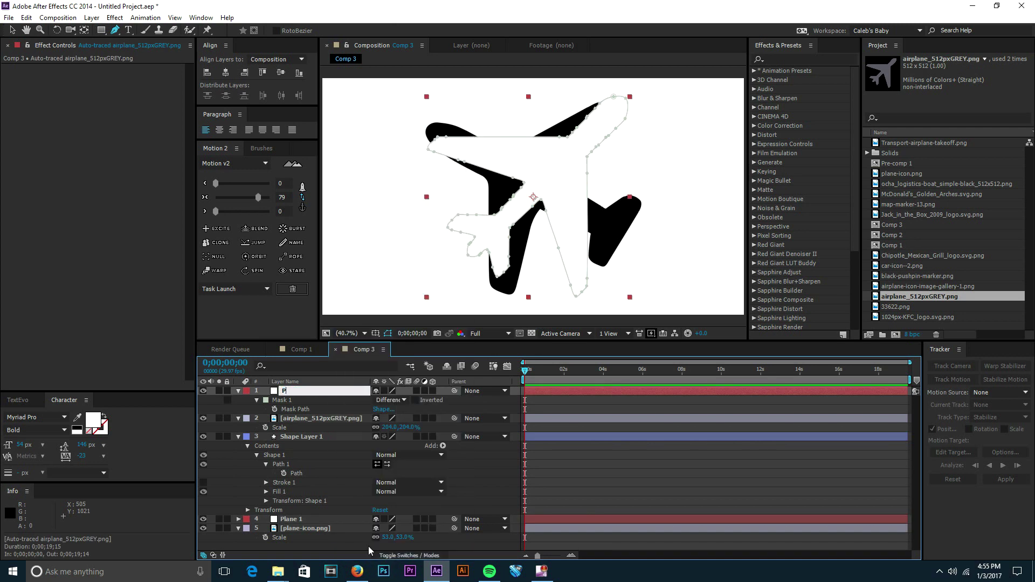
text(lane 2)
click(289, 519)
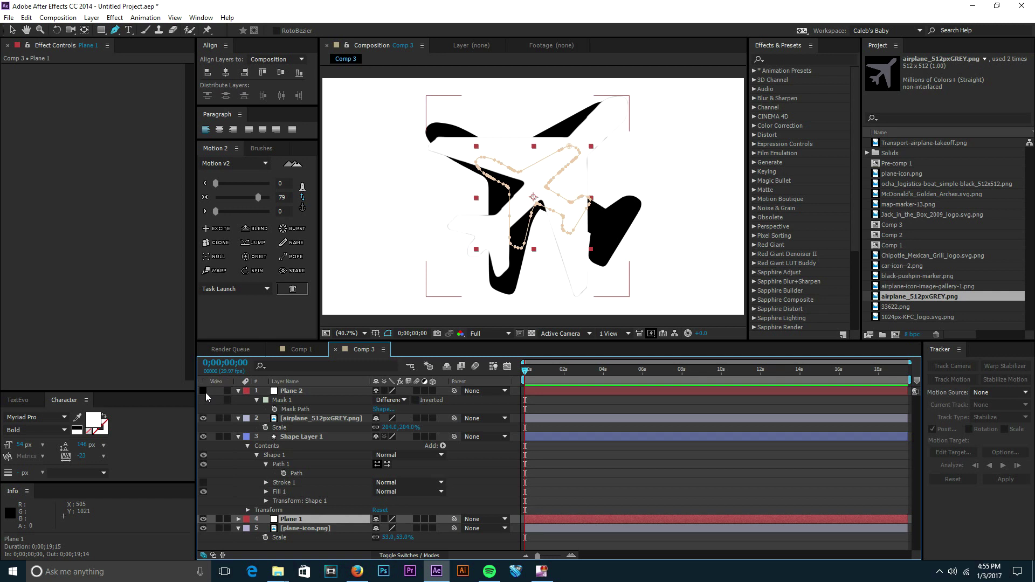
Step: Select Plane 2's traced Mask Path for copying
click(302, 438)
click(305, 475)
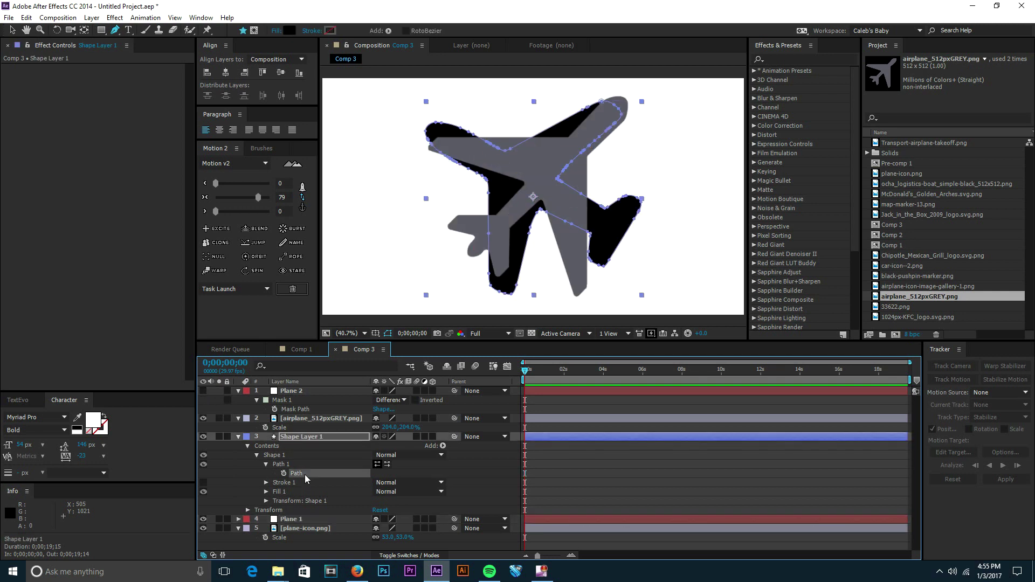
click(300, 391)
click(296, 411)
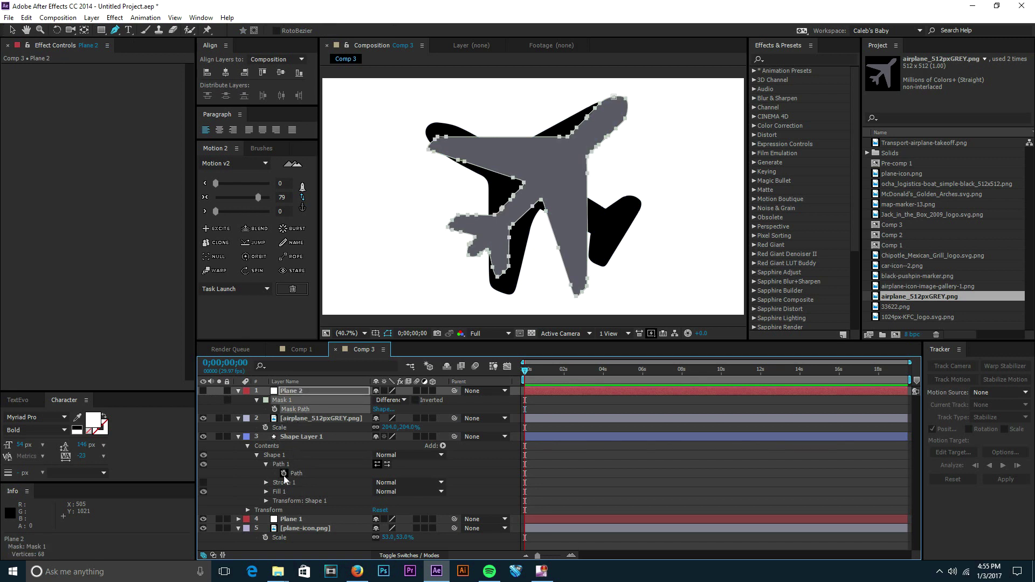
click(287, 520)
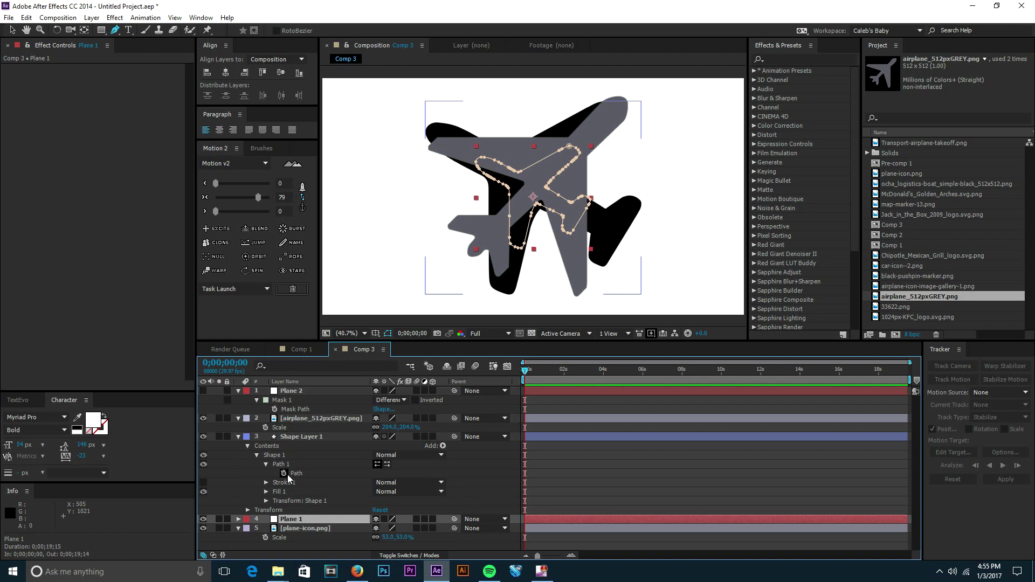
Step: Keyframe Shape Layer 1's Path, paste Plane 2's outline at 0;00;01;28, and hide the grey airplane
click(284, 473)
click(557, 371)
click(562, 372)
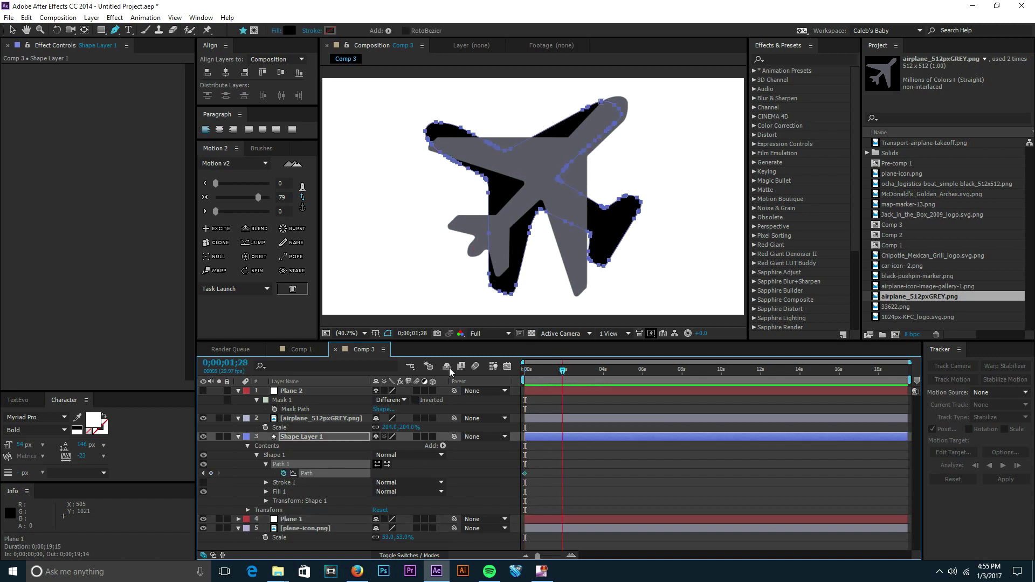
click(303, 401)
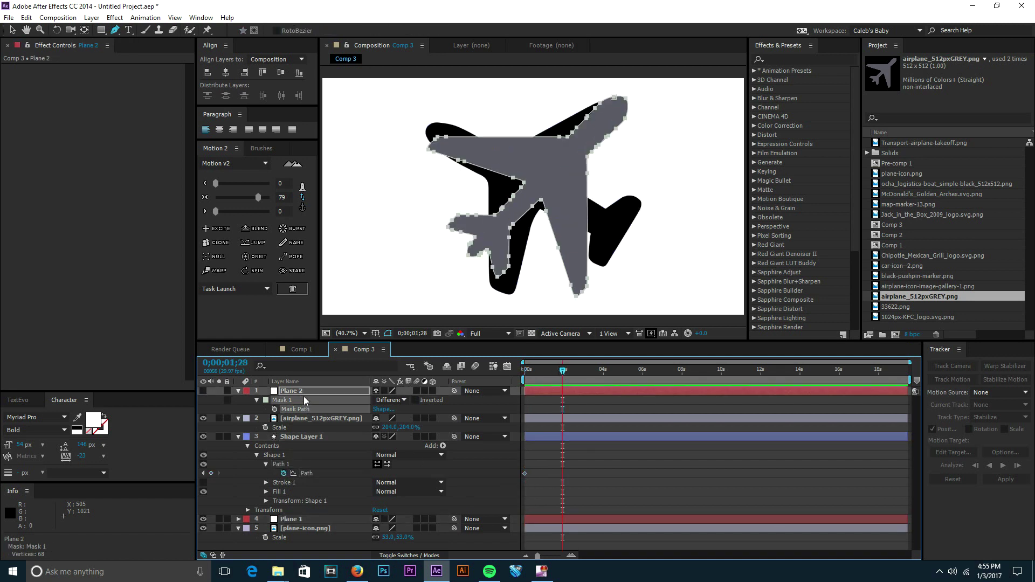
click(328, 474)
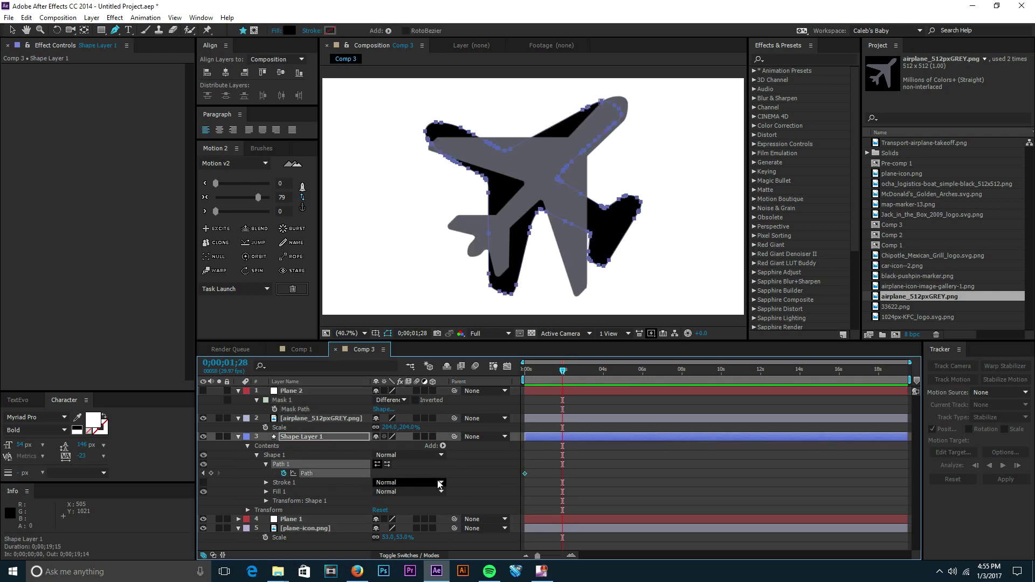
key(ctrl+v)
click(571, 463)
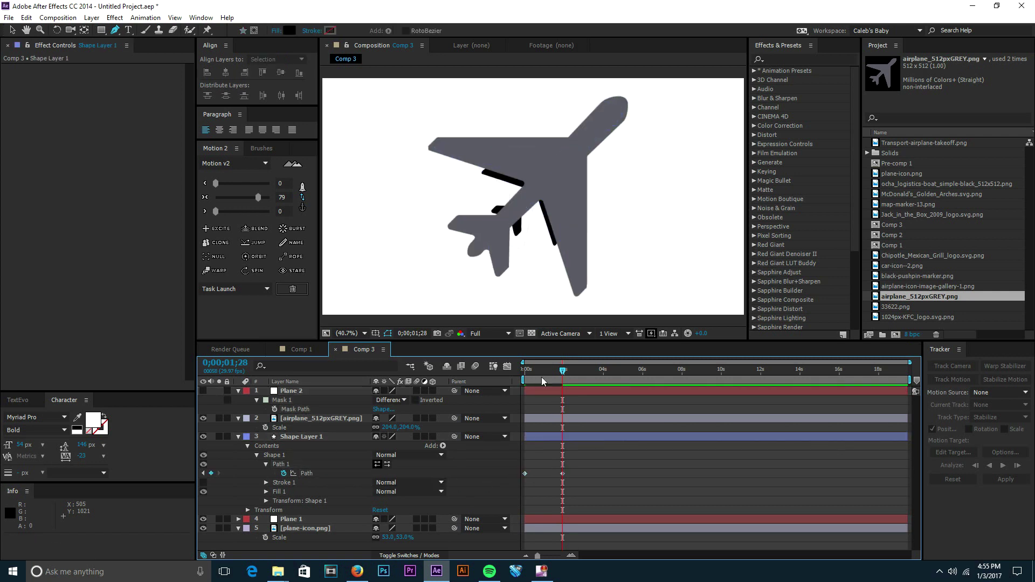
click(203, 418)
Step: Scrub the playhead back to the start to view the original rounded plane outline
mouse_move(559, 371)
mouse_down()
mouse_move(520, 369)
mouse_move(562, 372)
mouse_move(545, 374)
mouse_up()
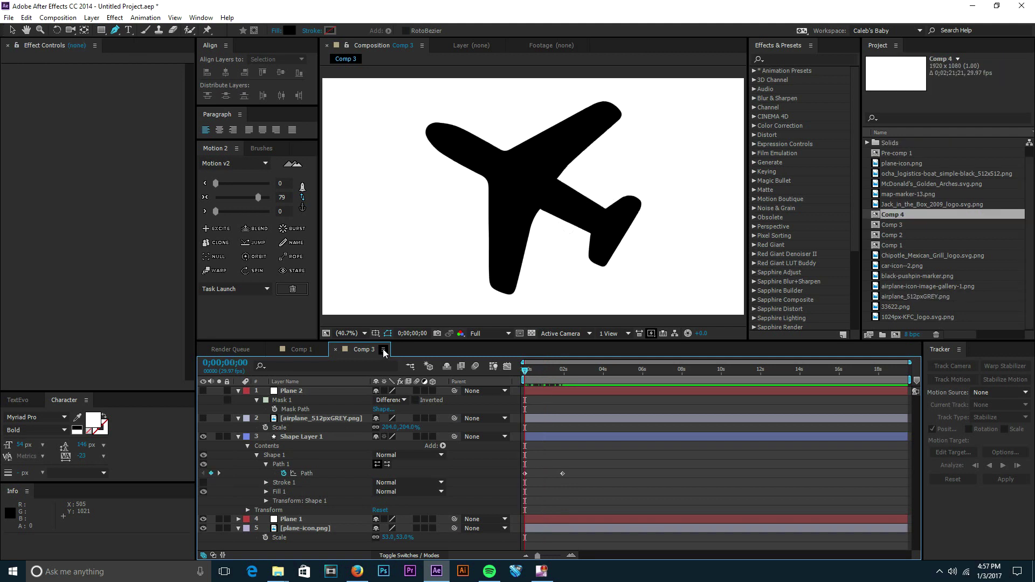
Step: Create Comp 5 with default settings and place plane-icon.png in it
key(ctrl+n)
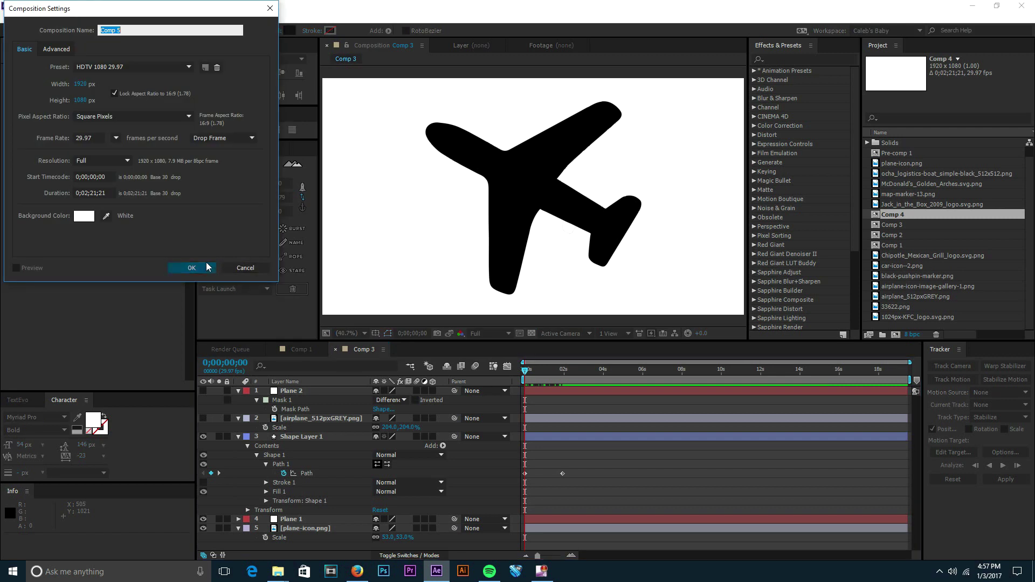
click(214, 267)
click(892, 154)
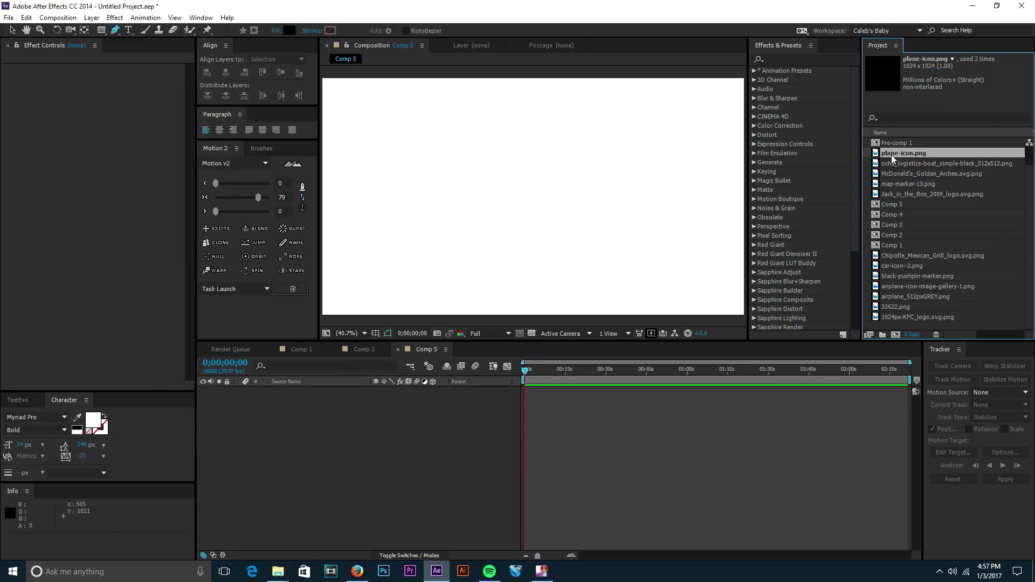
drag(891, 155, 417, 452)
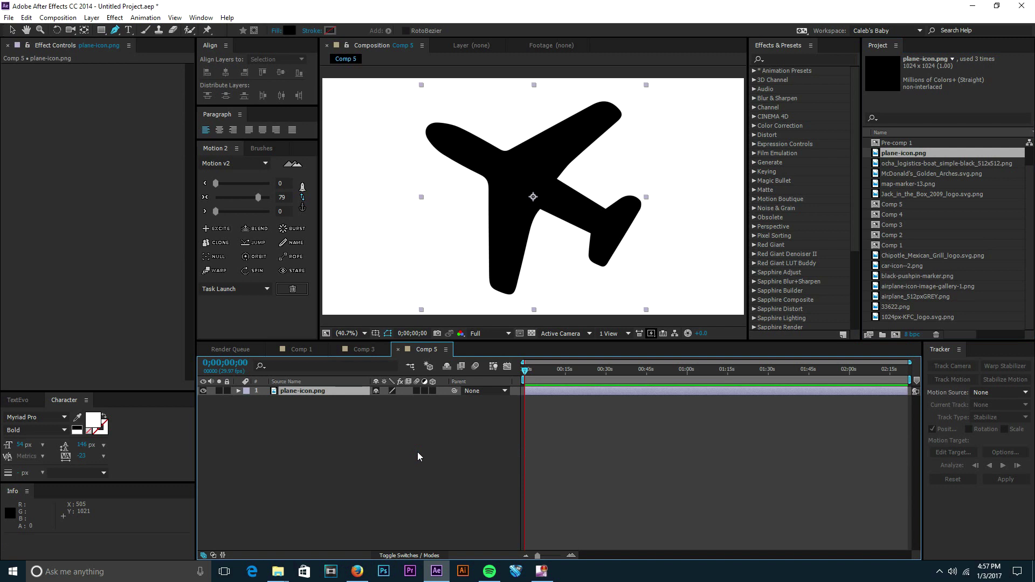
Step: Auto-trace the plane-icon.png layer into a new masked layer
click(335, 391)
click(336, 391)
click(91, 17)
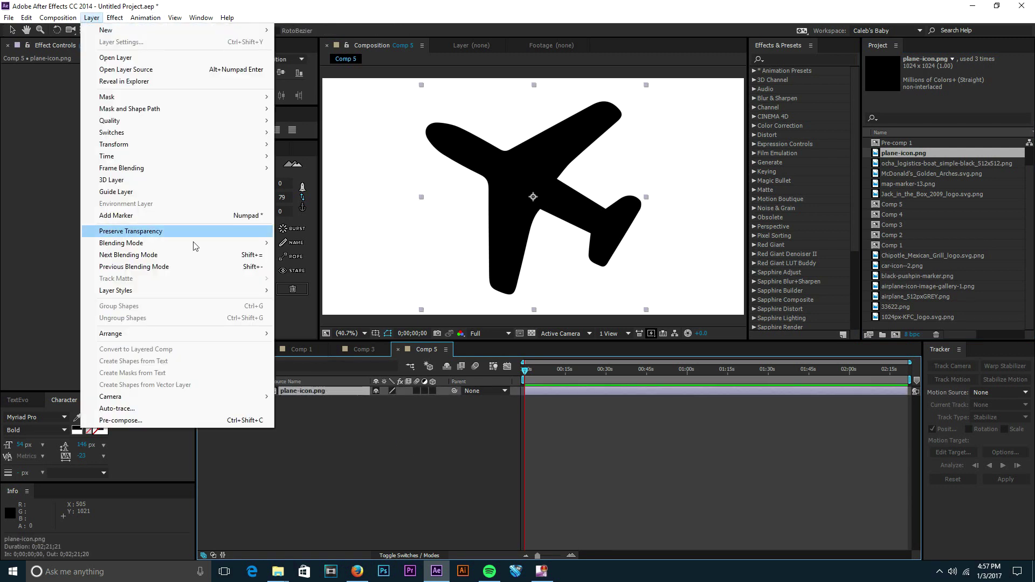
click(192, 407)
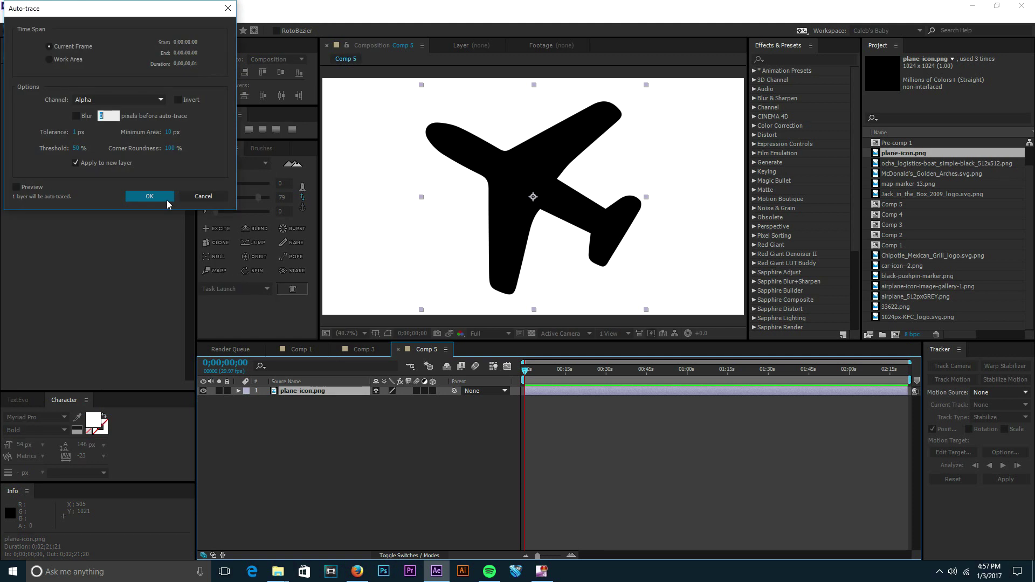
click(165, 197)
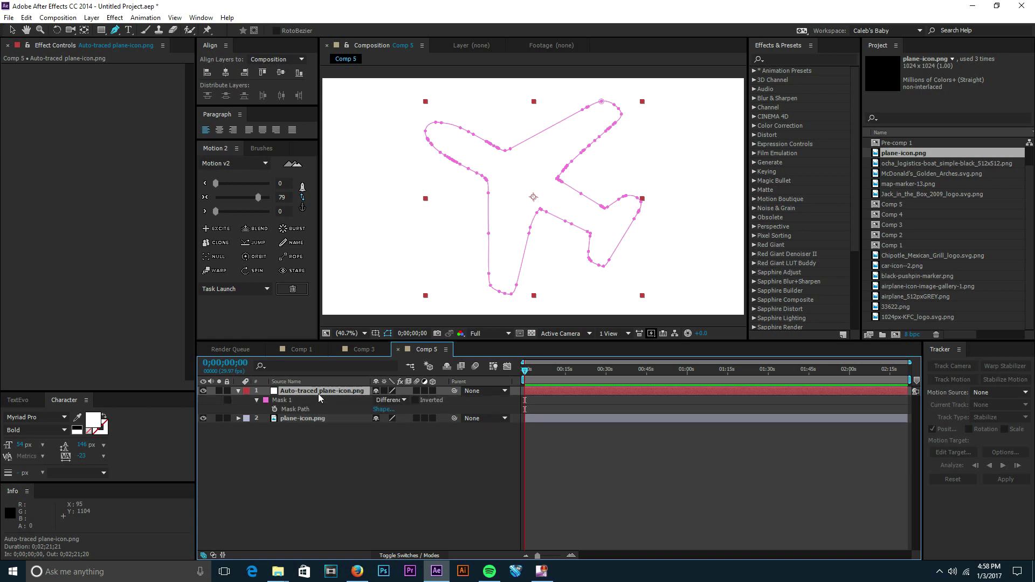
Step: Create Shape Layer 1 in Comp 5 by drawing a two-point path
click(92, 17)
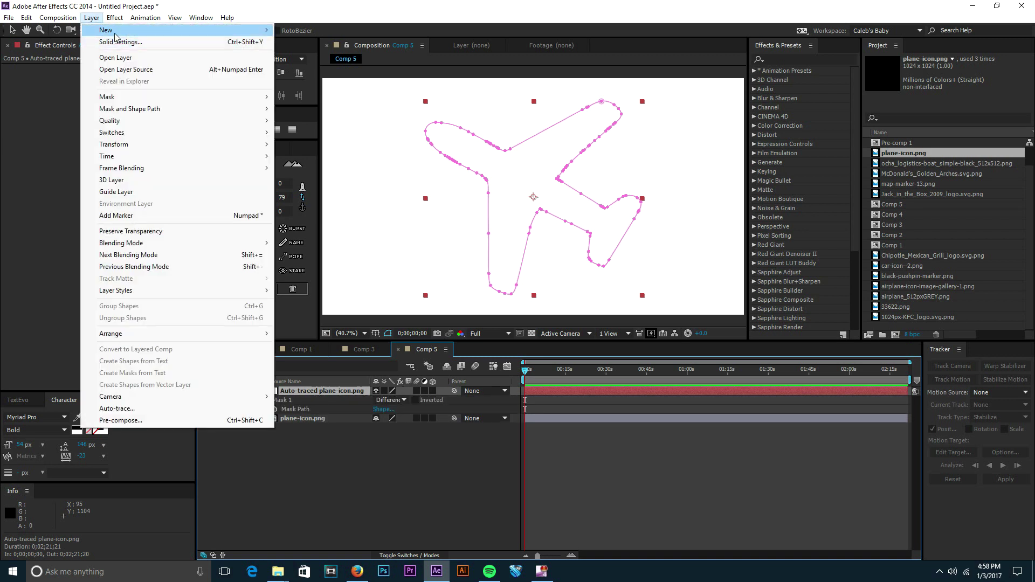
click(361, 92)
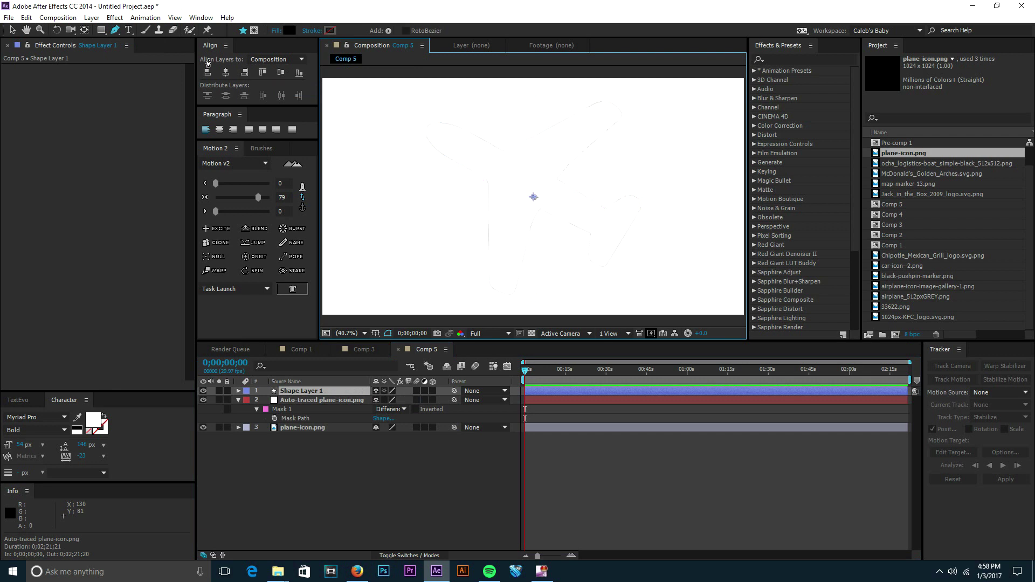
click(452, 215)
click(511, 210)
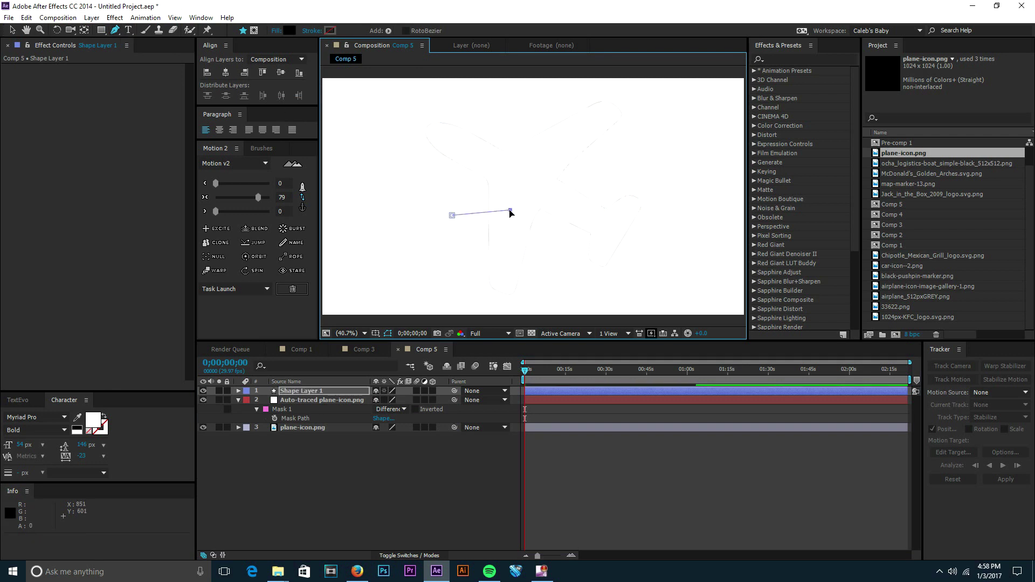
Step: Paste the auto-traced layer's Mask Path into Shape Layer 1's Path to form the airplane outline
click(239, 392)
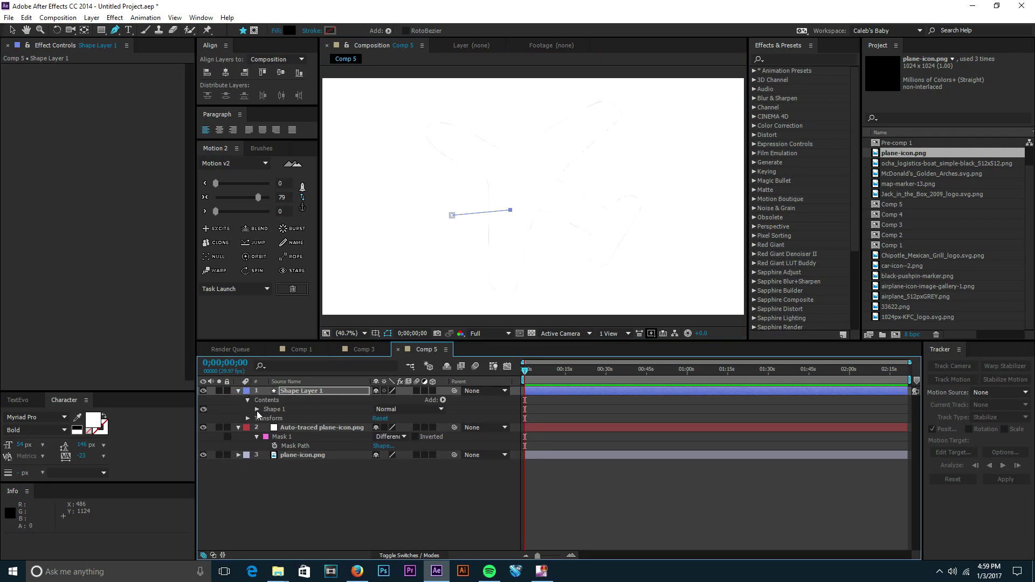
click(256, 410)
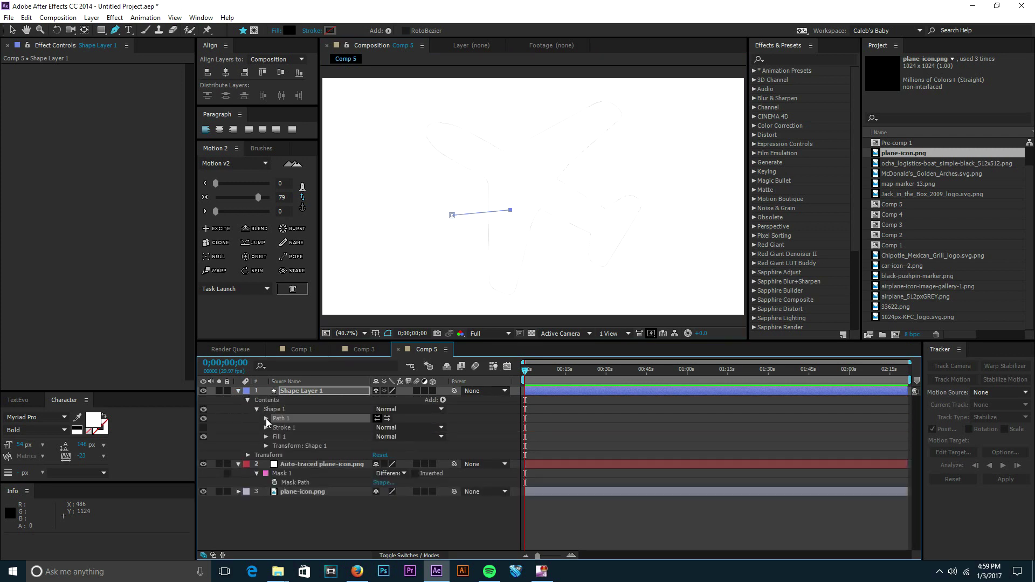
click(266, 418)
click(309, 488)
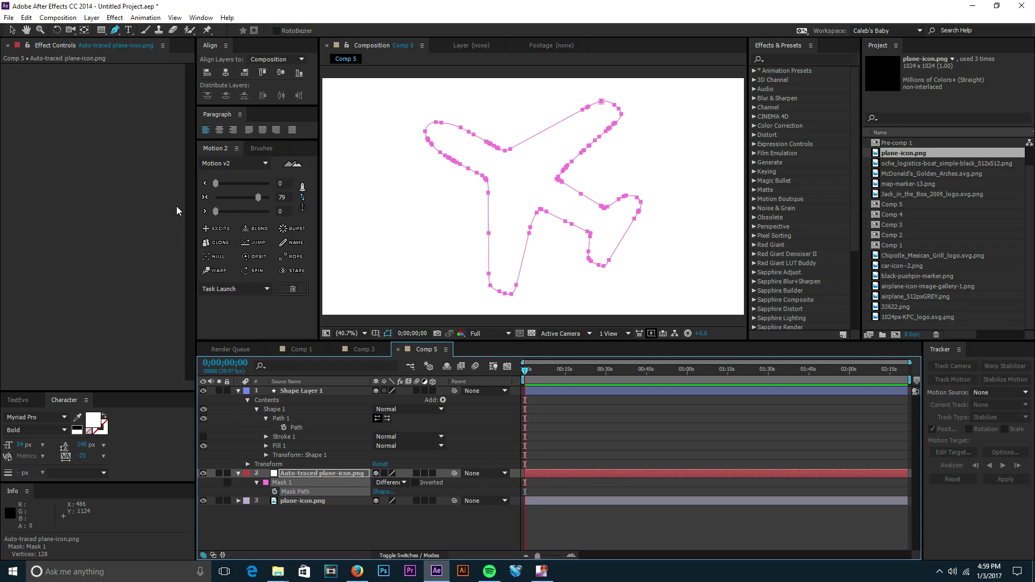
click(333, 427)
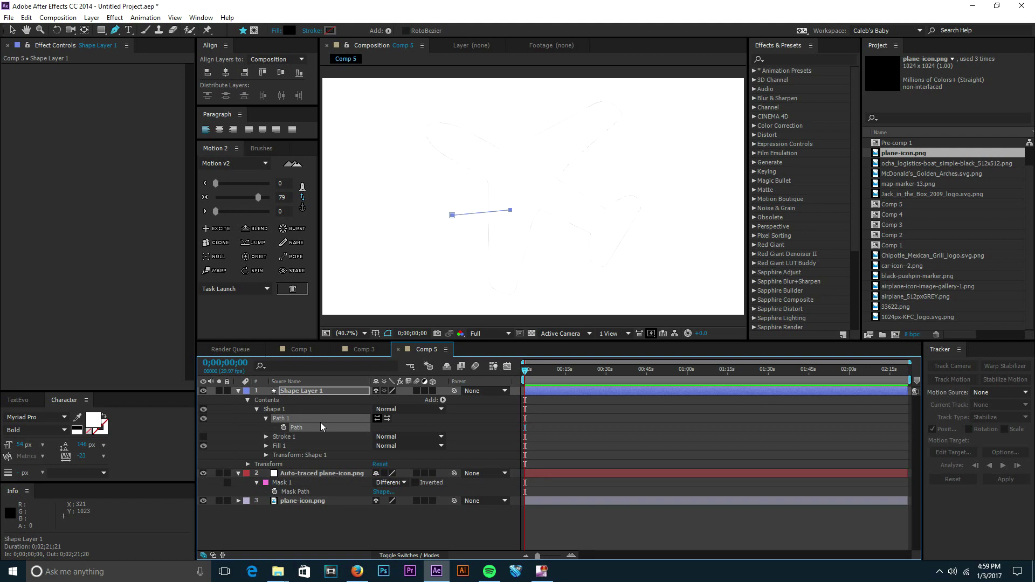
key(ctrl+v)
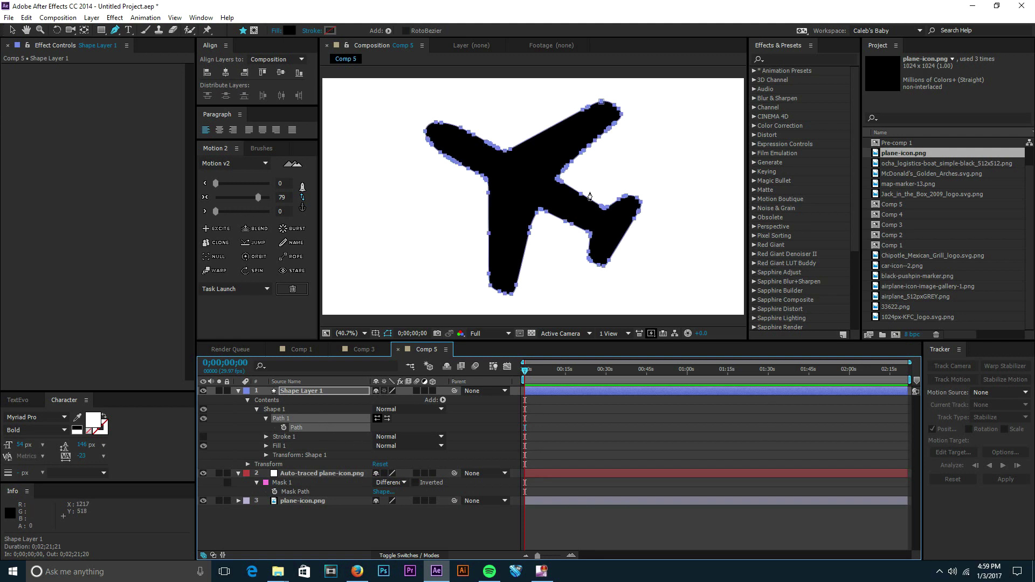
key(v)
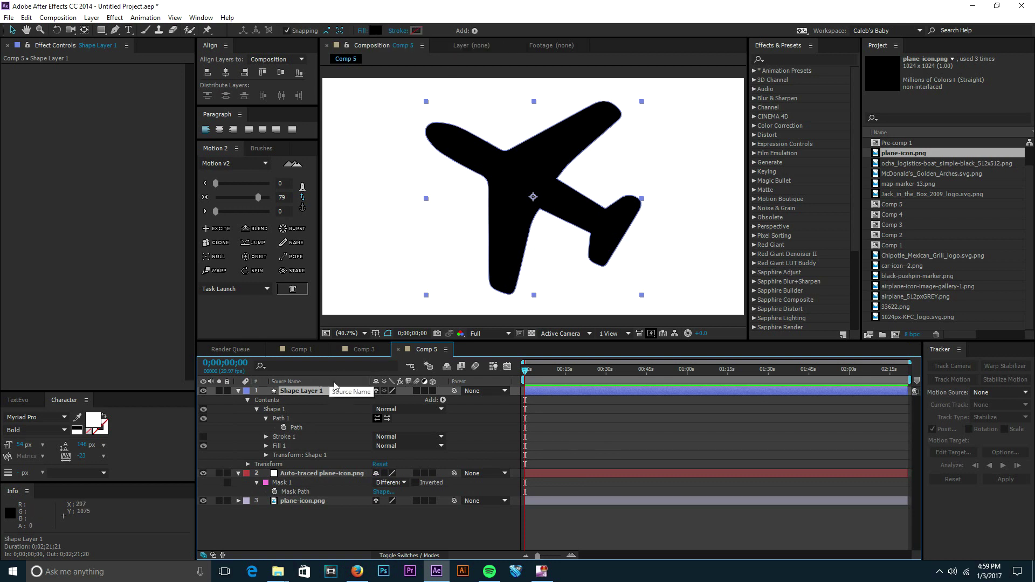
Step: Preview a red C20202 fill on the plane, then cancel to keep it black
click(375, 32)
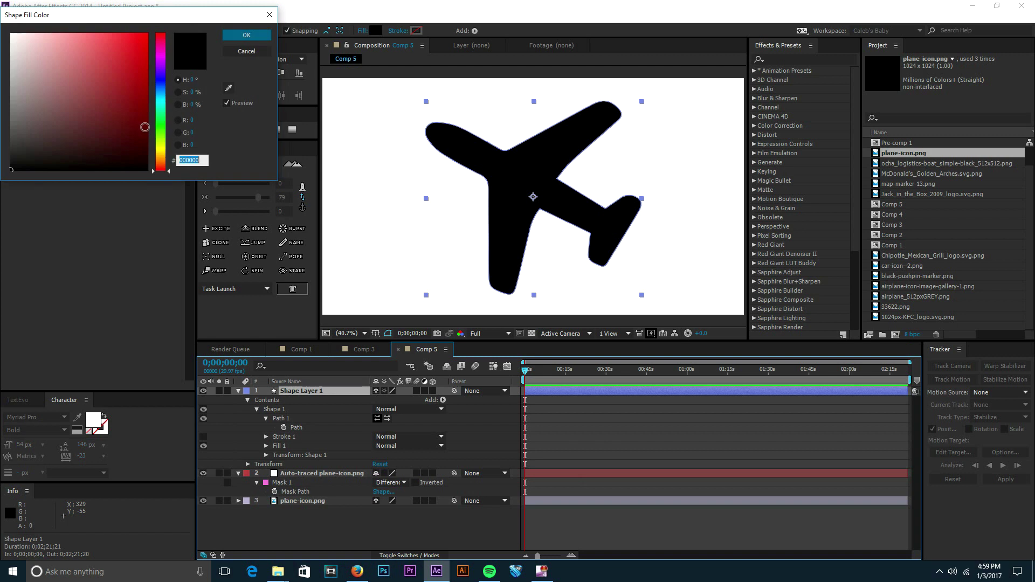
click(145, 66)
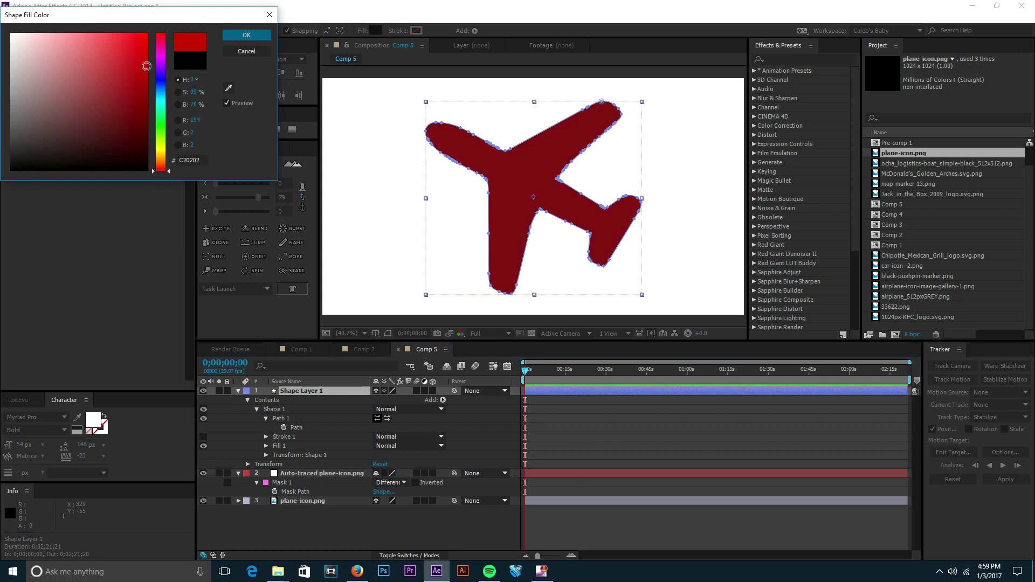
click(247, 51)
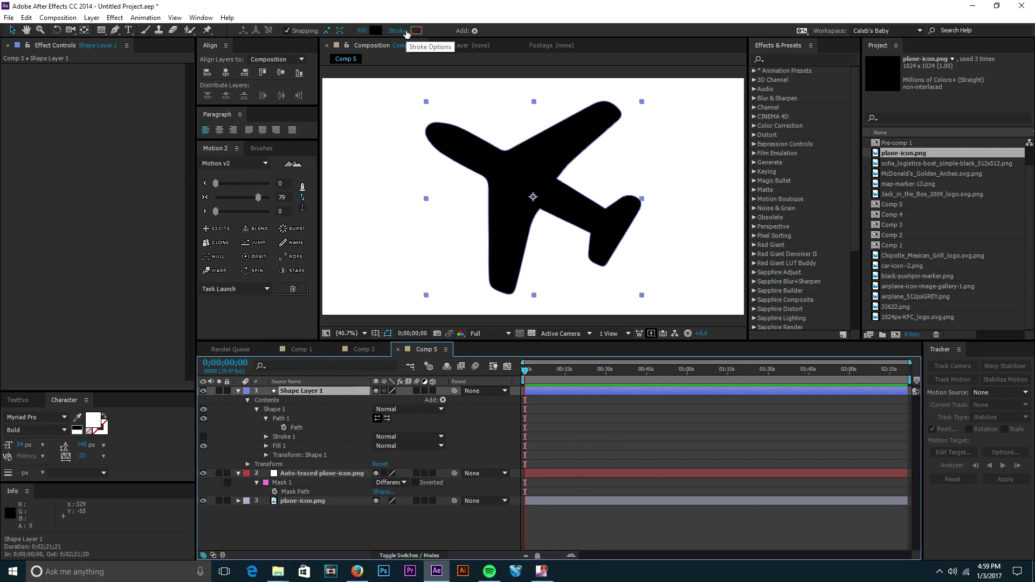
Step: Add airplane-icon-image-gallery-1.png above Shape Layer 1 and scale it to 32%
click(916, 289)
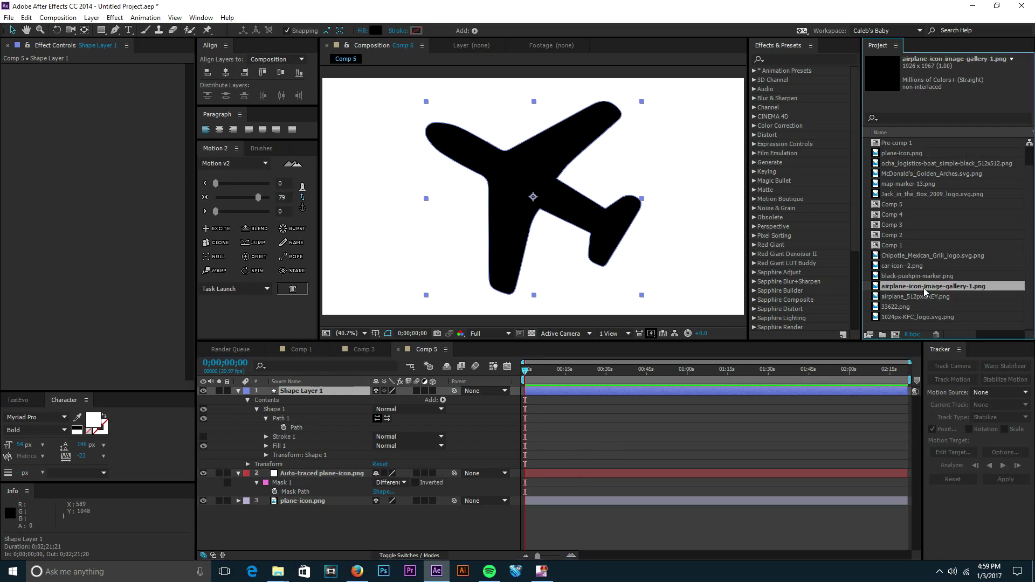
drag(923, 288, 304, 393)
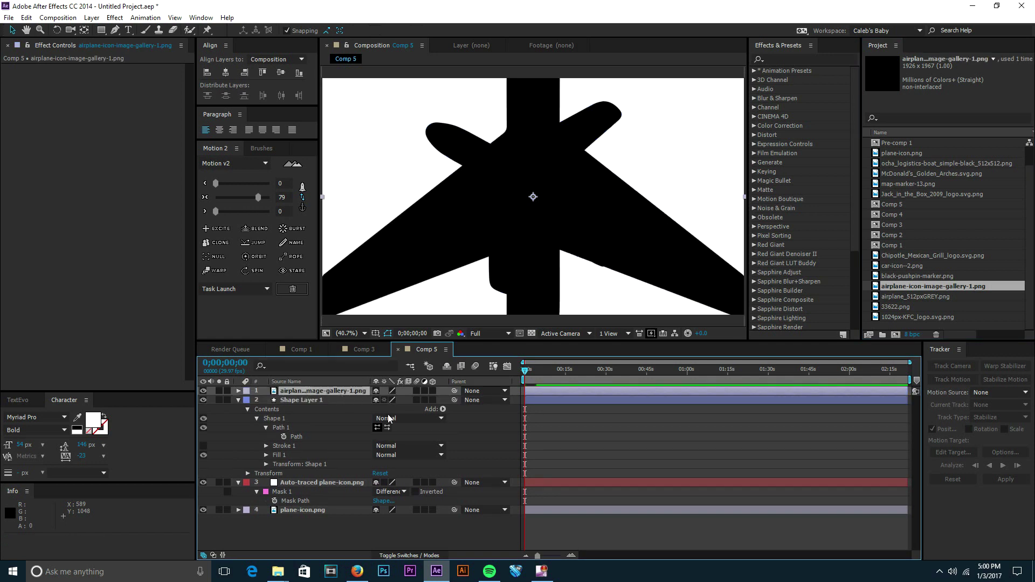
key(s)
drag(385, 402, 354, 405)
click(370, 405)
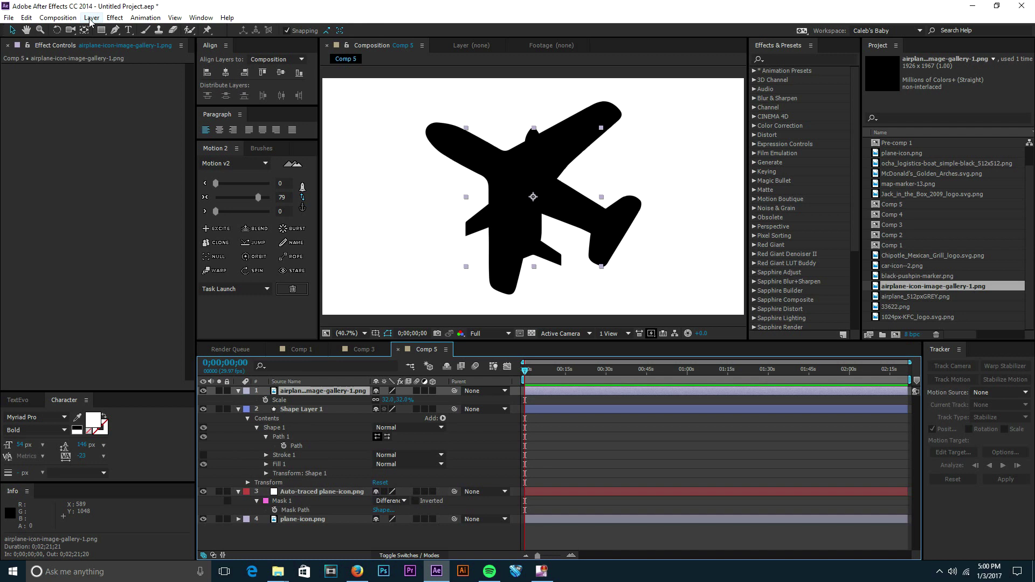
Step: Auto-trace the airplane image and select the new layer's Mask Path
click(90, 20)
click(107, 409)
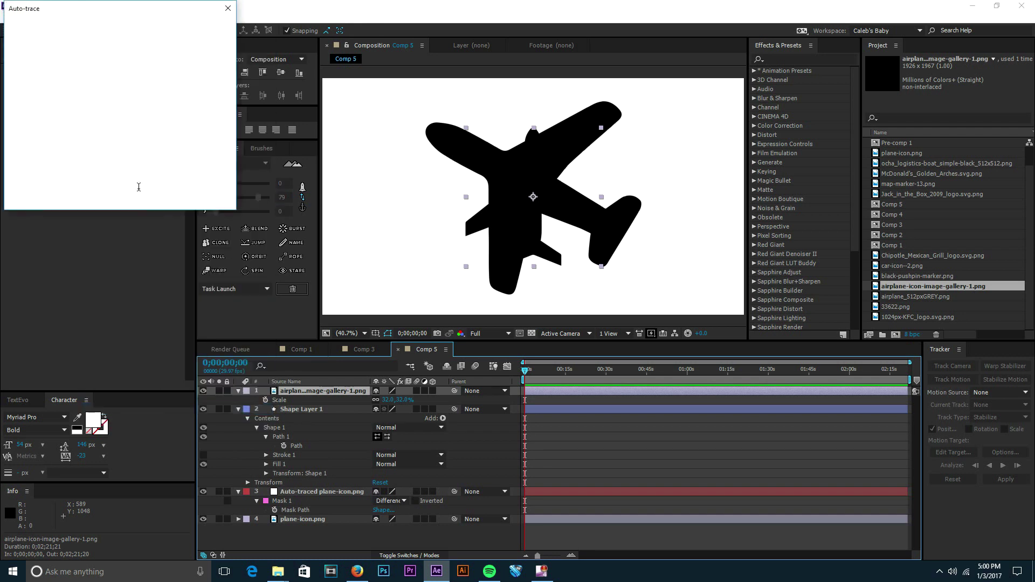
click(149, 200)
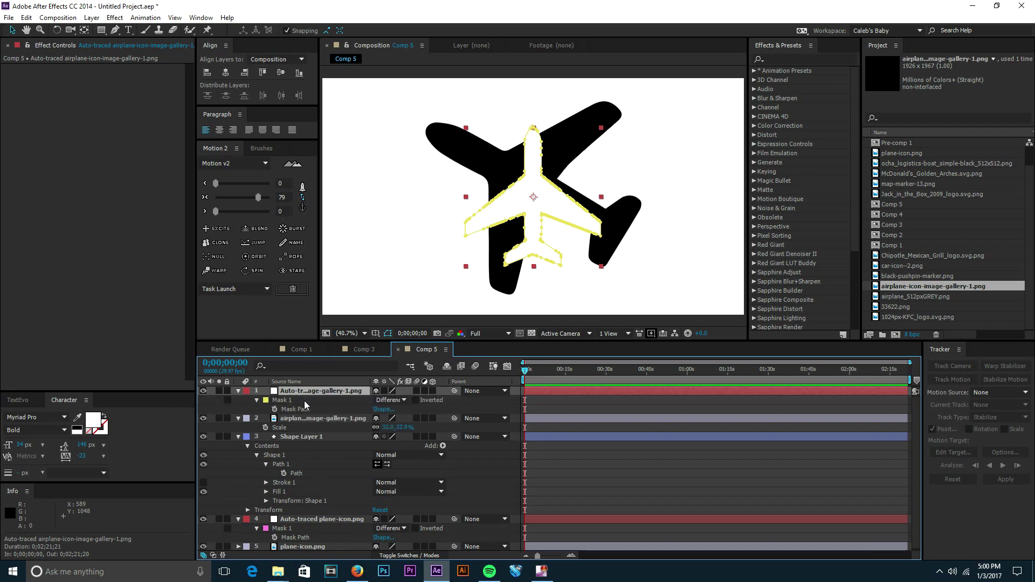
click(306, 409)
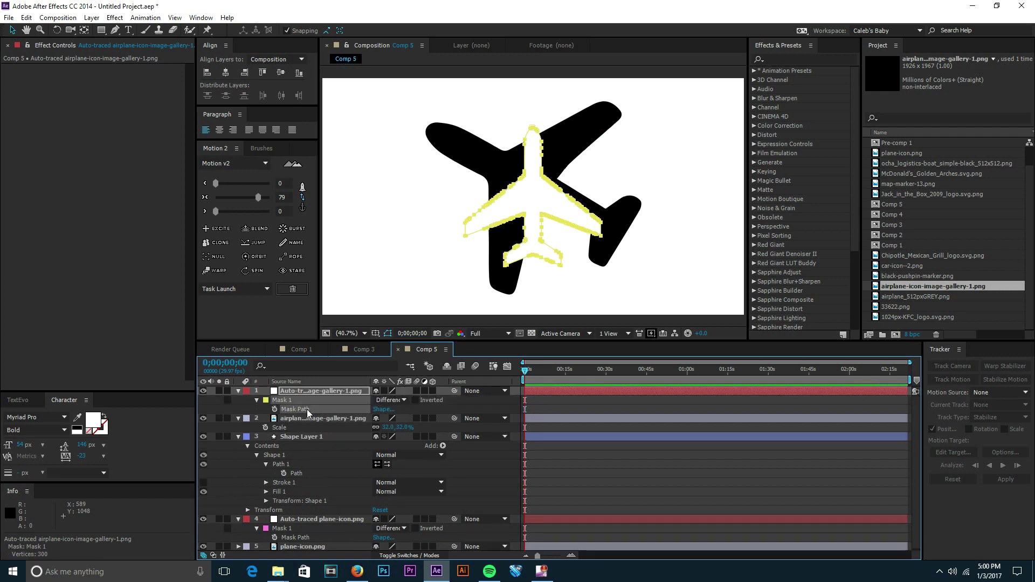
Step: Set Path keyframes on Shape Layer 1 from the start to about 9;17, hiding the image layers
click(302, 472)
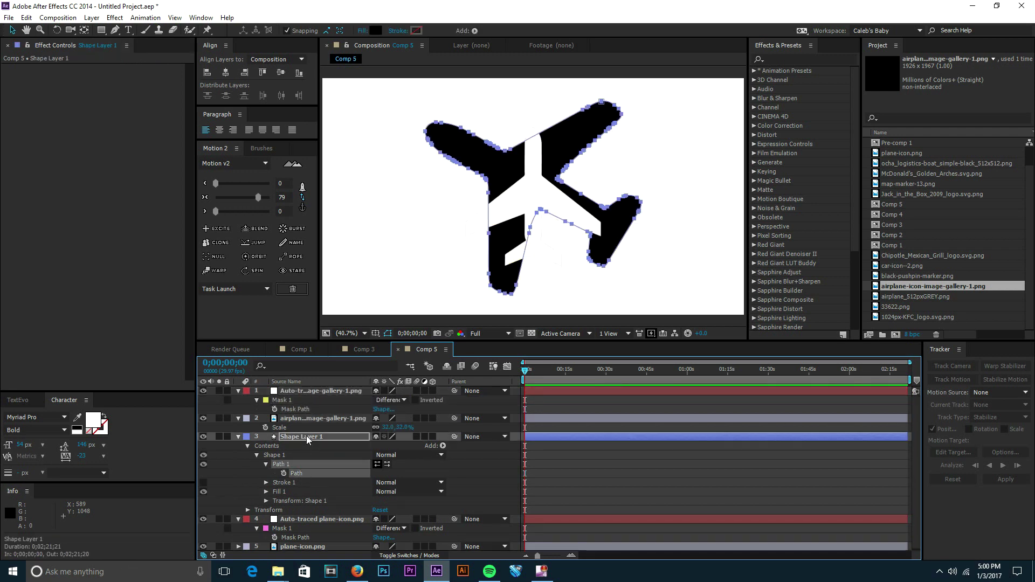
click(306, 436)
click(284, 472)
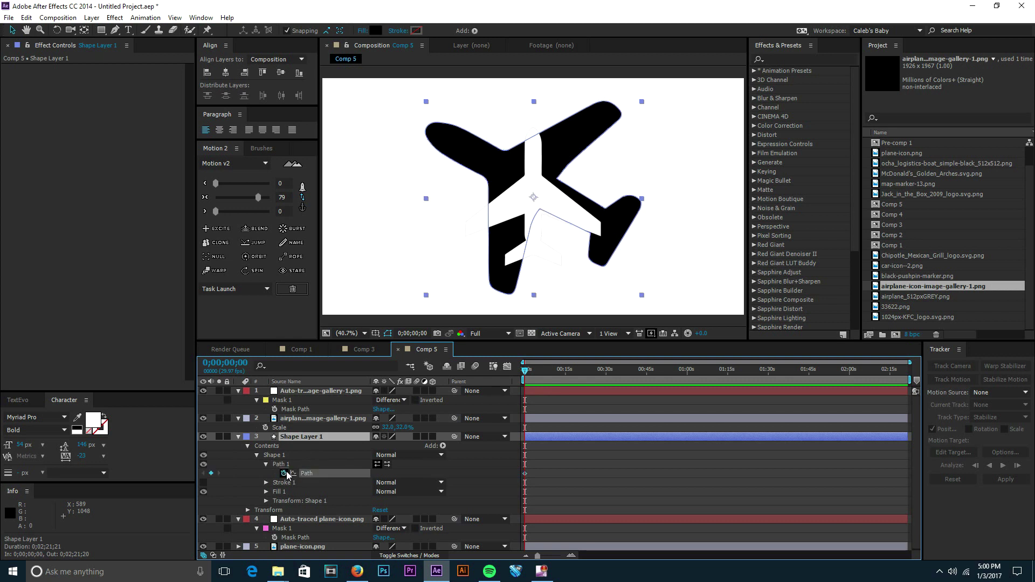
click(550, 370)
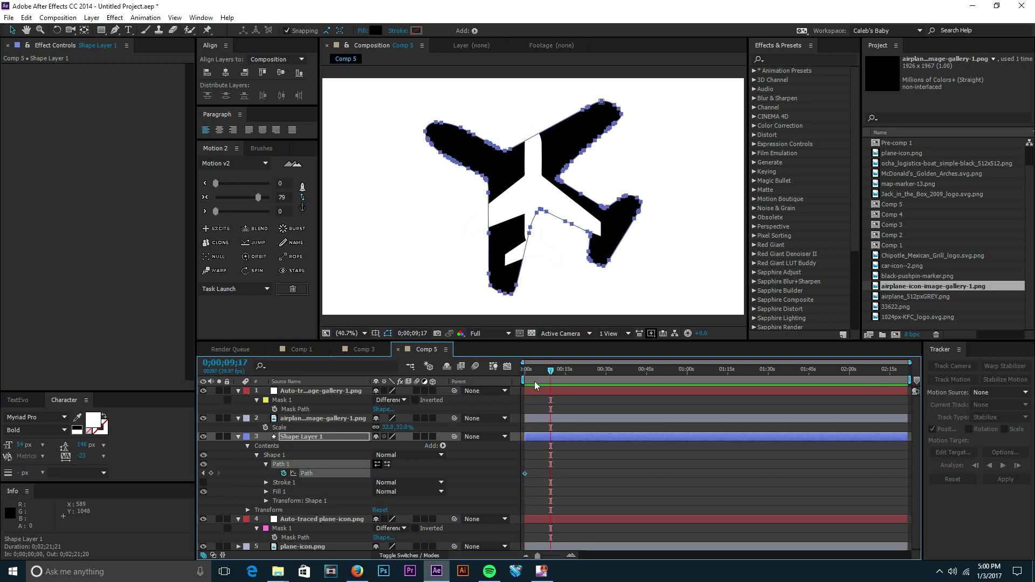
drag(203, 391, 203, 418)
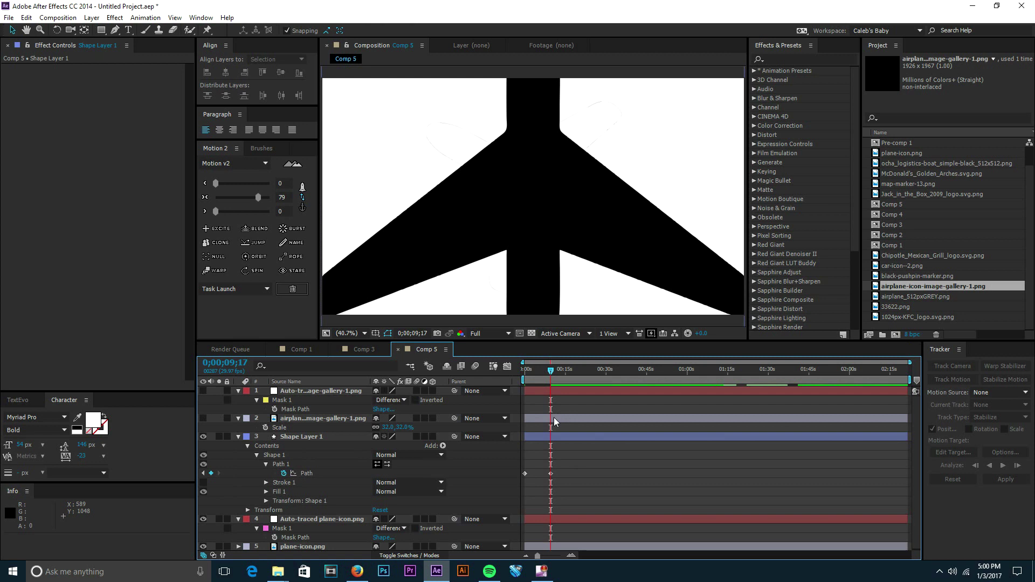
Step: Move the end Path keyframe to 0;00;05;00 and preview the morph
key(equal)
key(equal)
drag(628, 473, 578, 474)
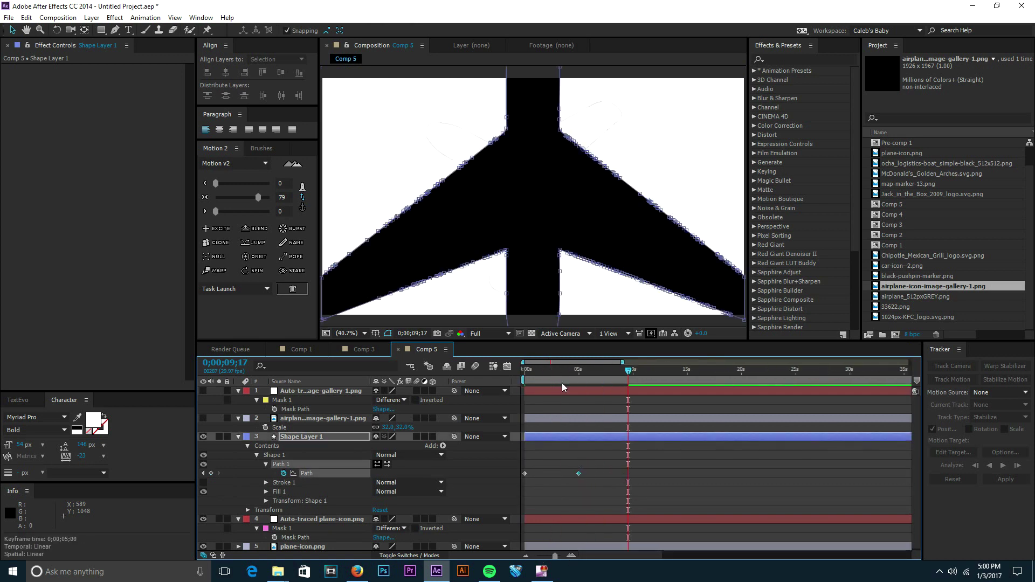
click(522, 377)
key(space)
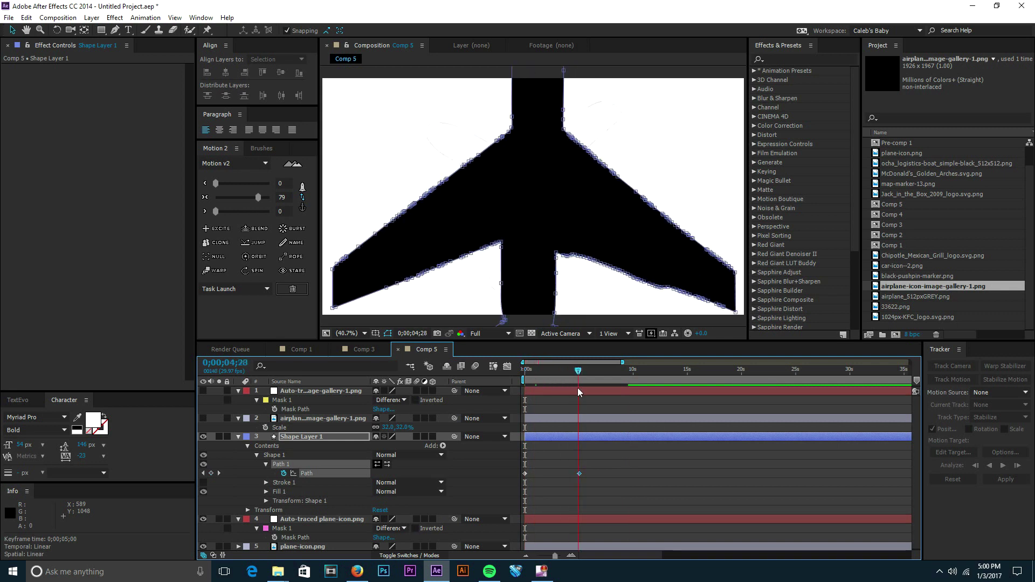
key(space)
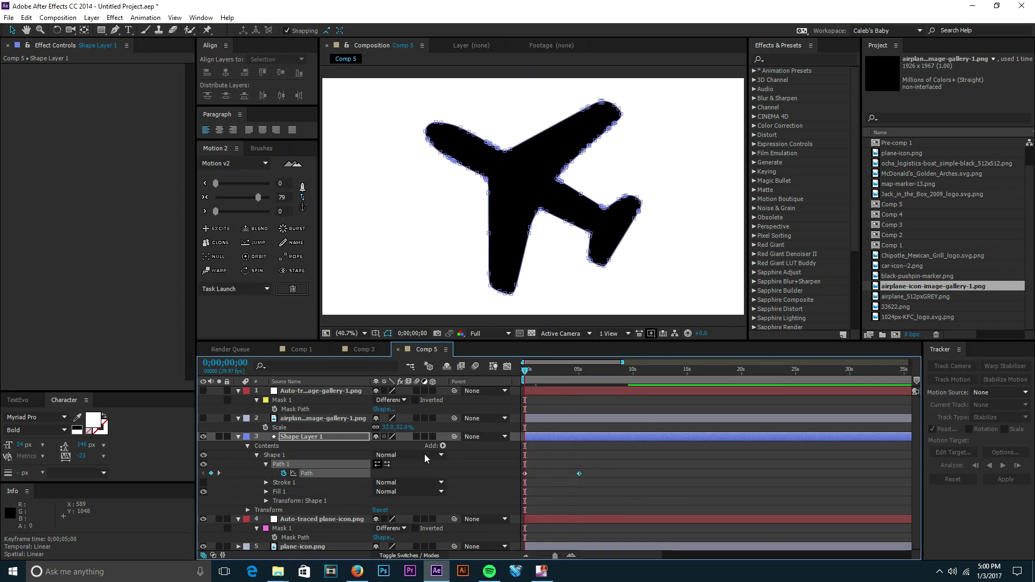
click(340, 439)
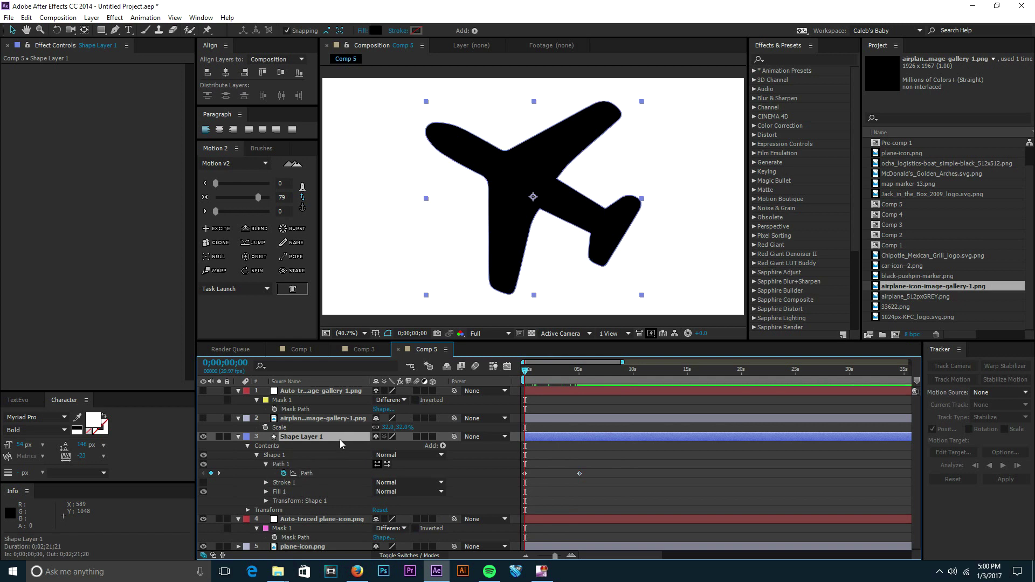
Step: Set a Scale keyframe at 100% on Shape Layer 1's first frame
key(shift+a)
key(shift+p)
key(shift+r)
key(shift+t)
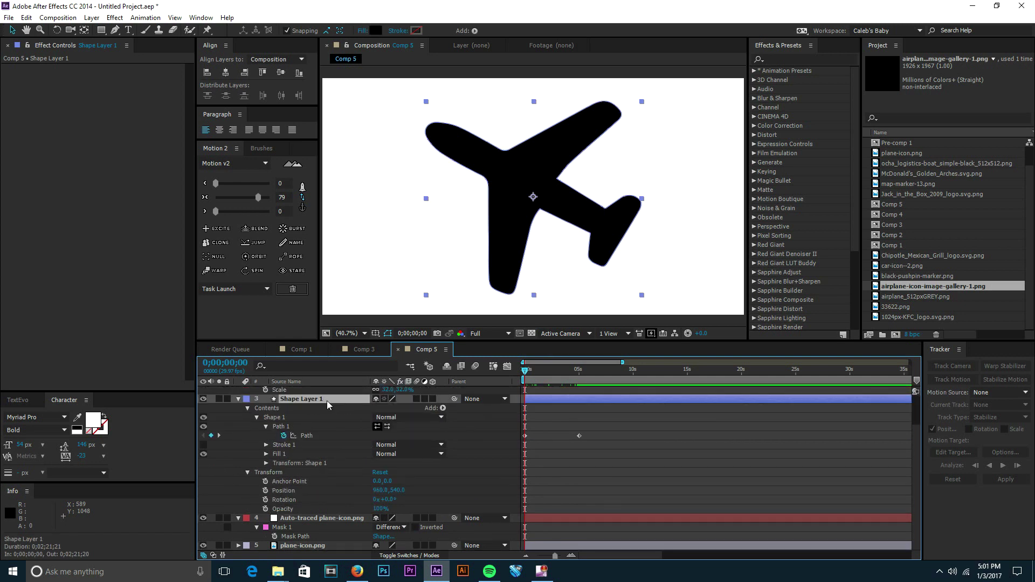
drag(577, 380, 517, 397)
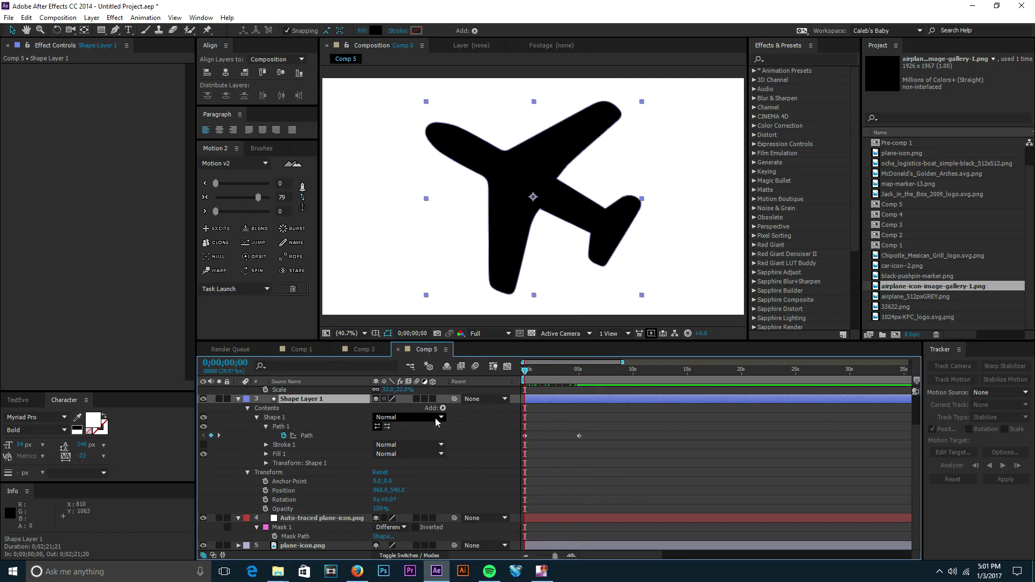
key(s)
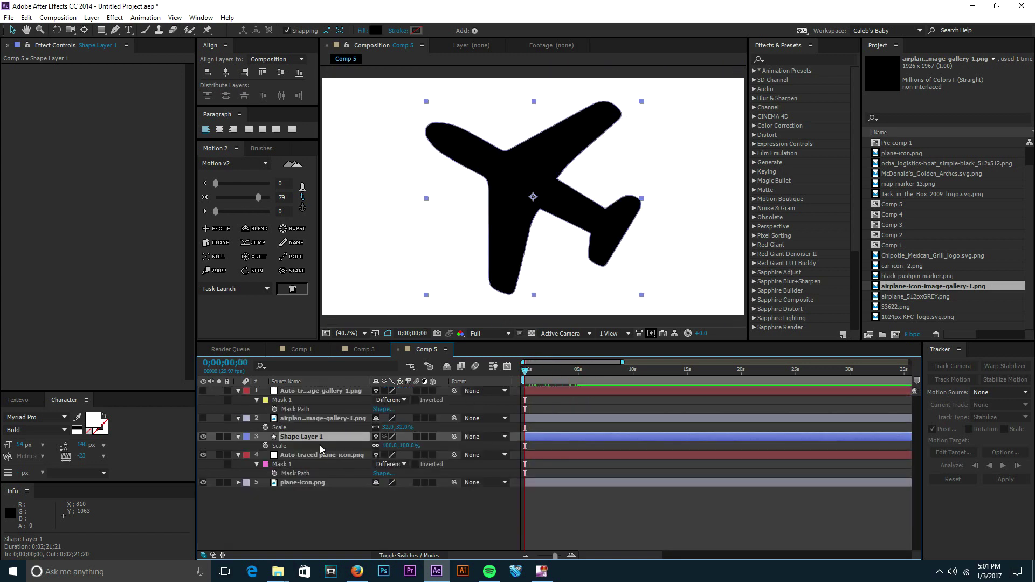
click(265, 445)
Step: Scale the plane to 44% at 5 seconds and Easy Ease all Path and Scale keyframes
key(equal)
key(equal)
key(equal)
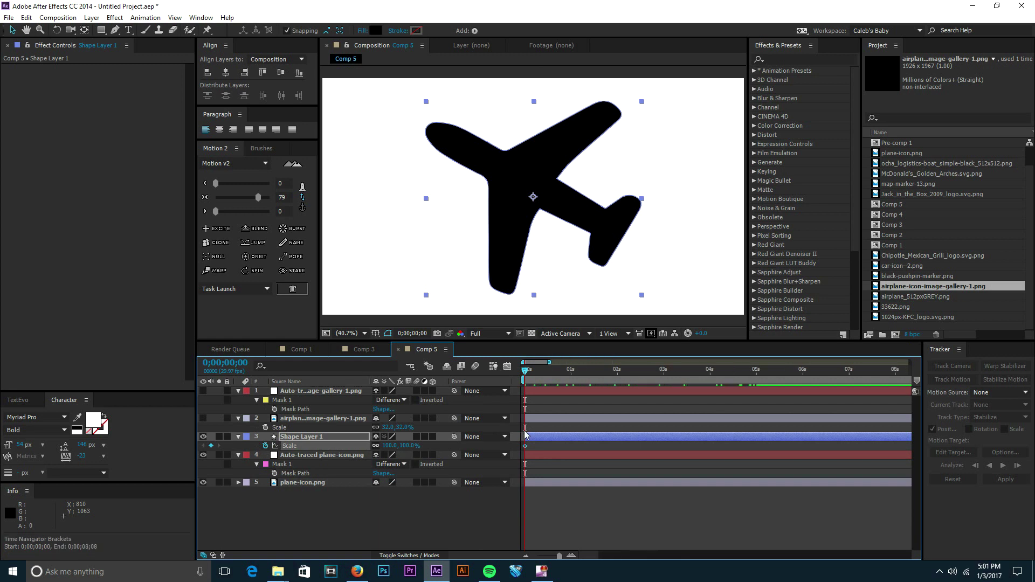
key(ctrl+v)
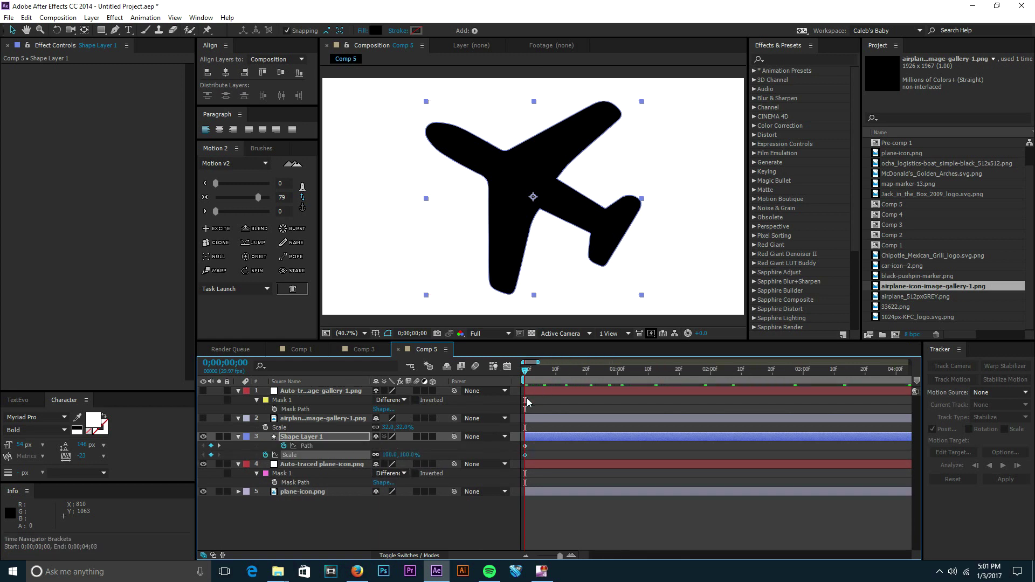
key(minus)
key(minus)
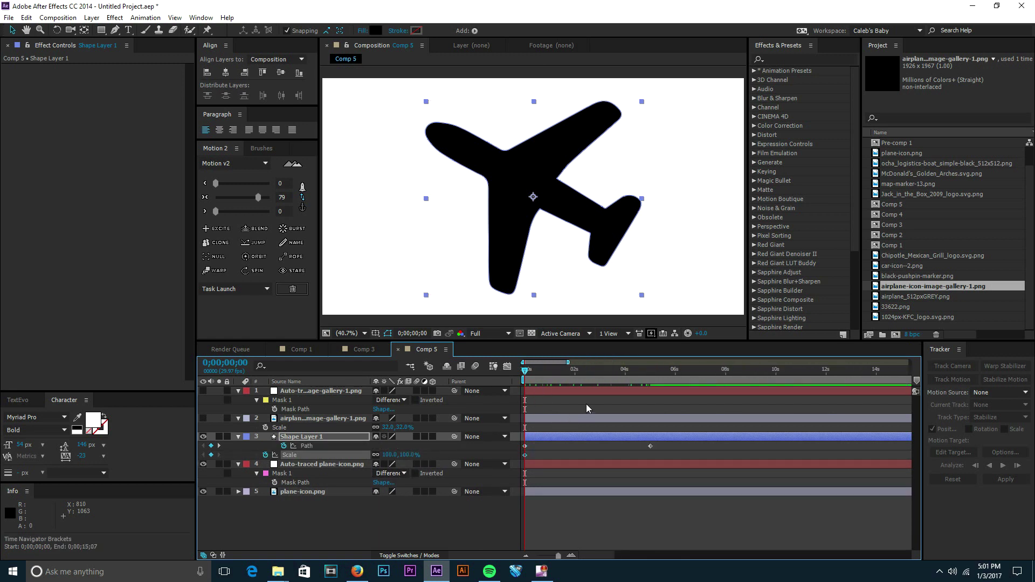
drag(636, 374, 650, 377)
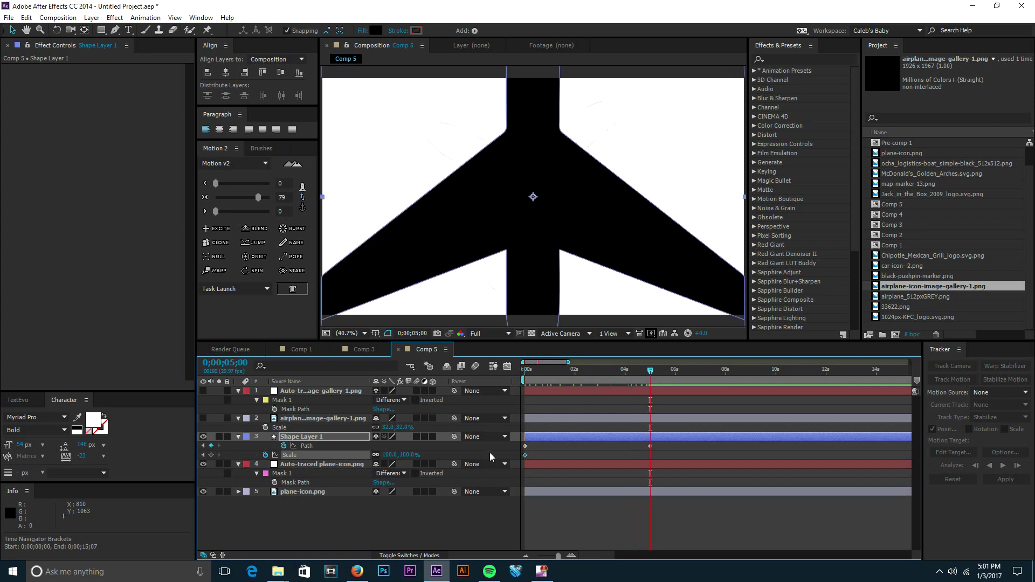
drag(393, 460, 365, 458)
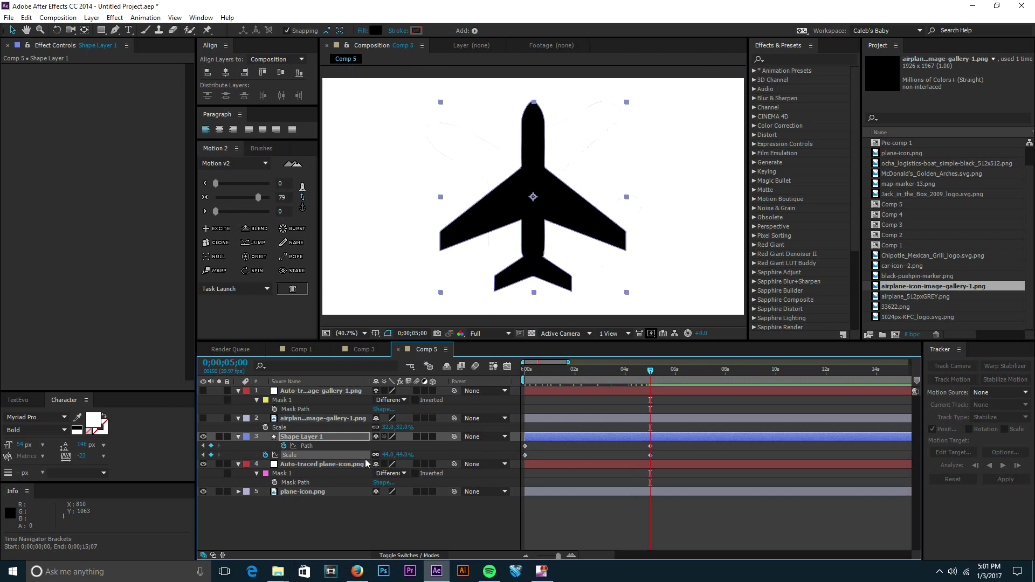
drag(670, 459, 515, 447)
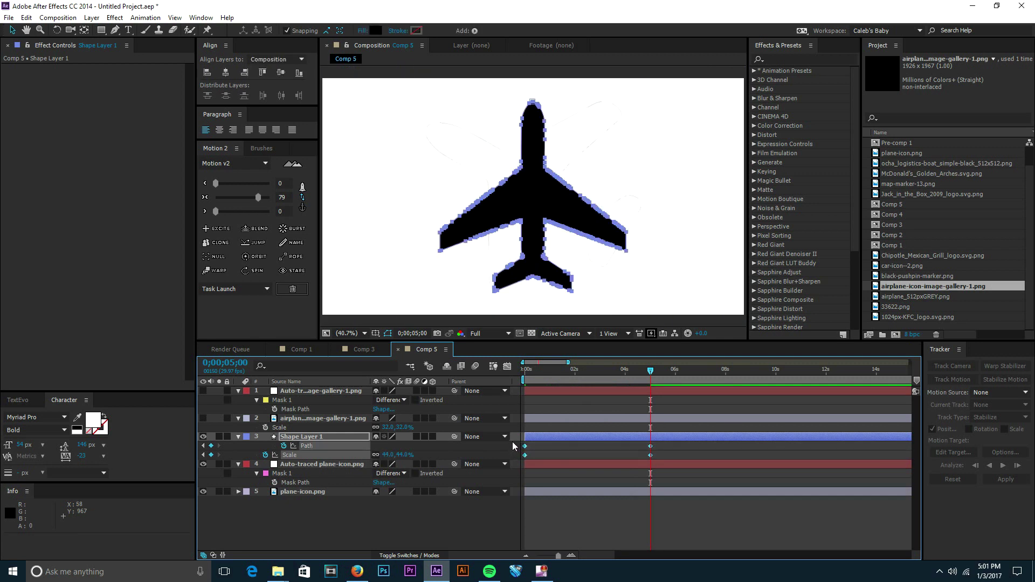
key(F9)
click(617, 399)
drag(656, 374, 559, 381)
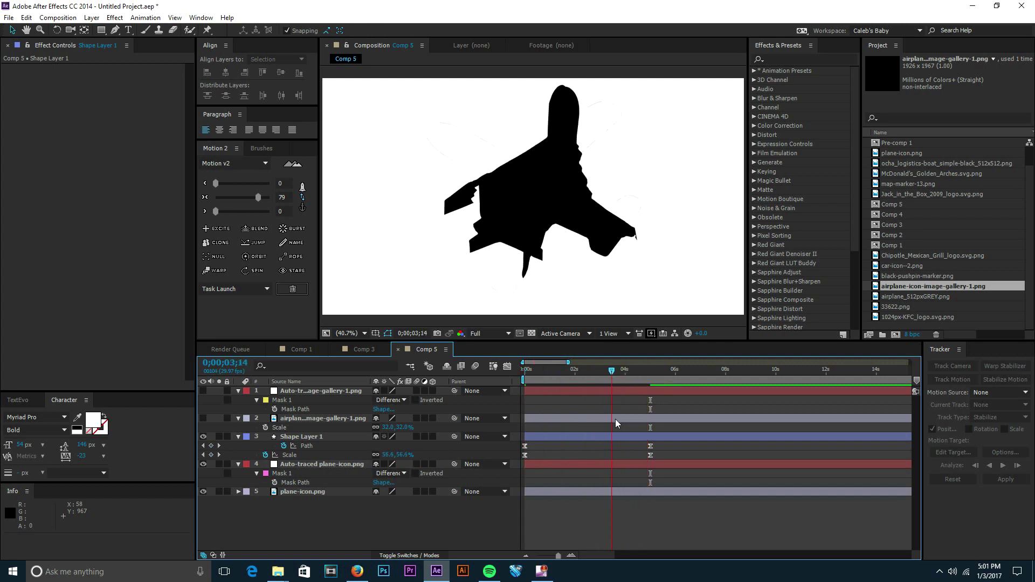
key(space)
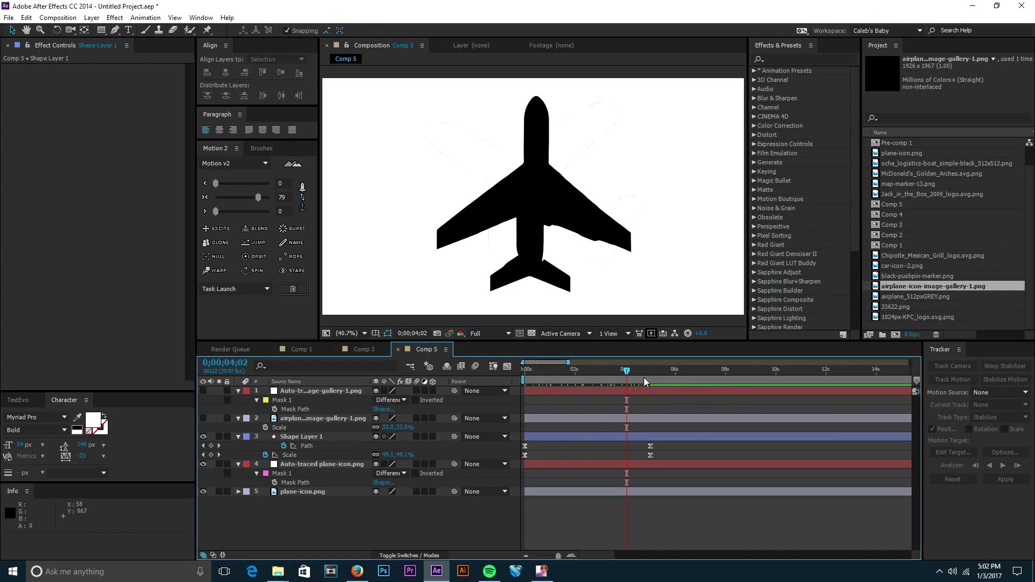
drag(636, 371, 650, 375)
drag(649, 371, 501, 380)
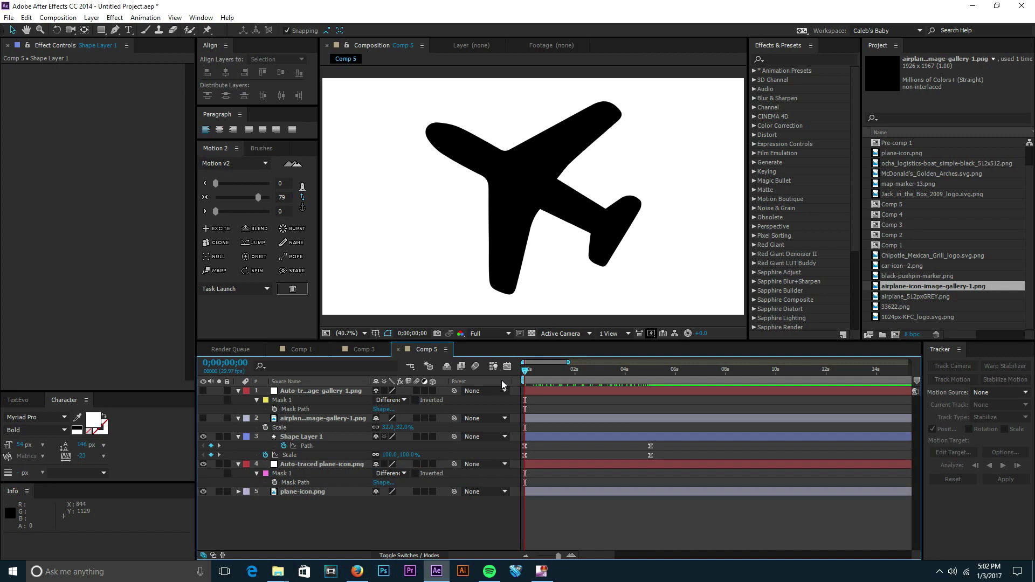
drag(533, 377, 603, 376)
key(space)
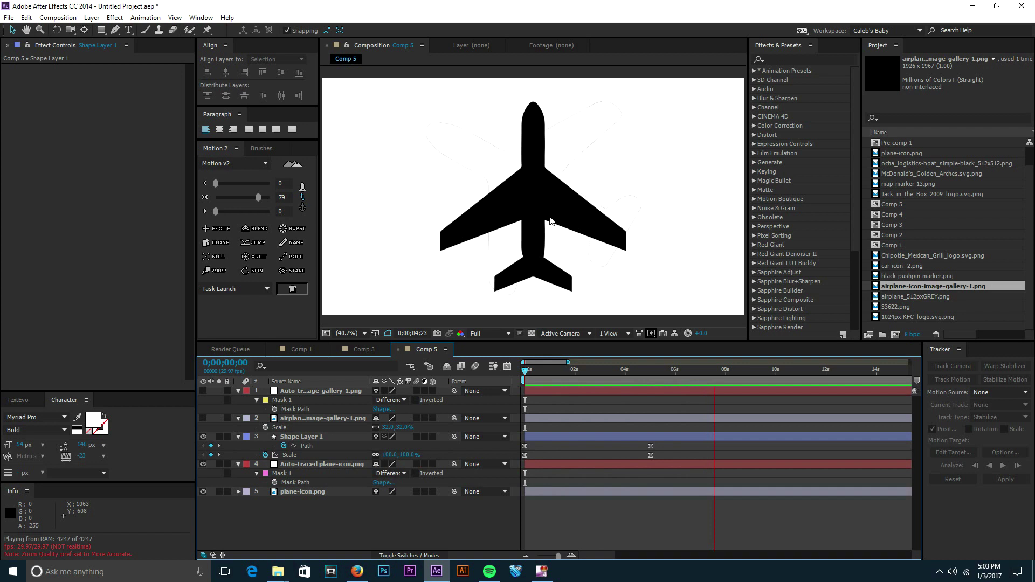